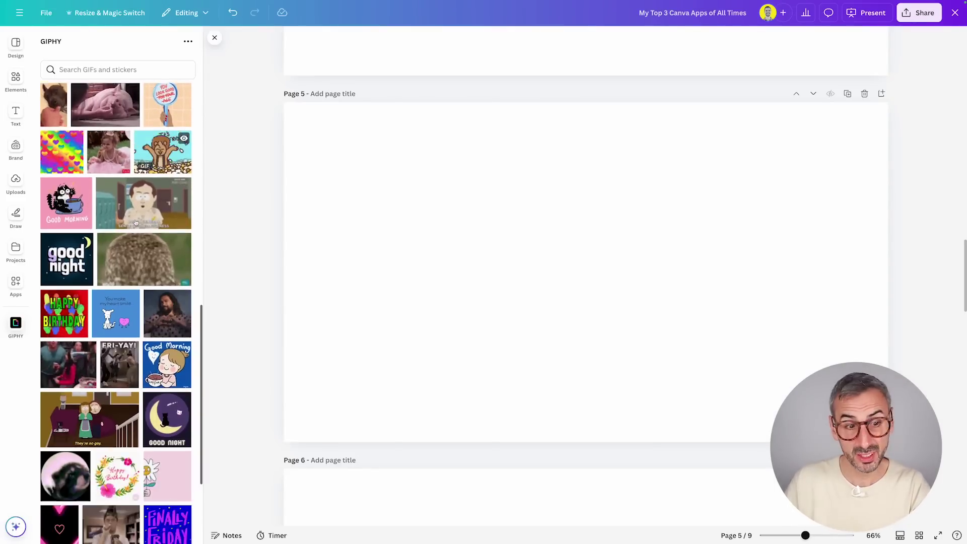
- Add the GIF of the pink pig being petted to page 5, enlarge it and centre it on the page
{"action": "scroll", "coordinate": [127, 324], "scroll_direction": "down", "scroll_amount": 1}
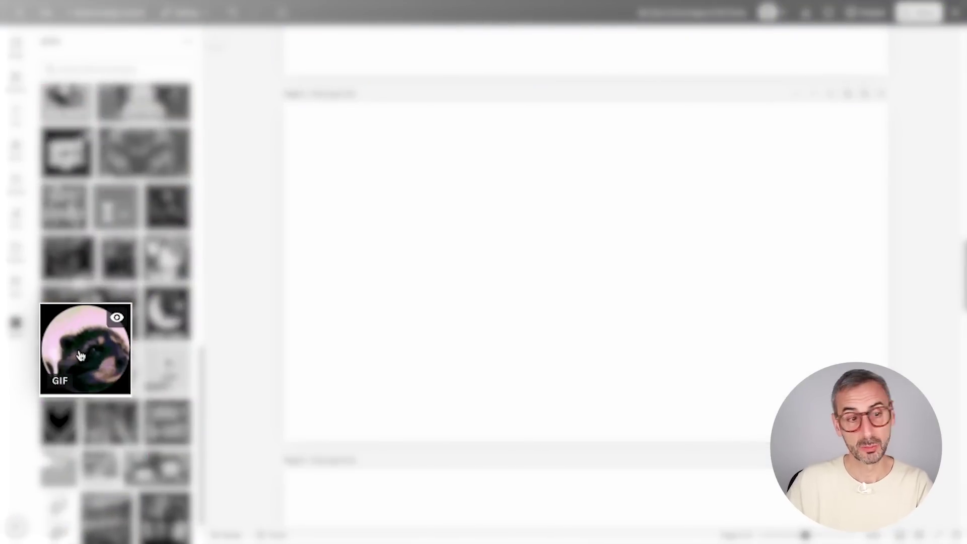
{"action": "scroll", "coordinate": [77, 371], "scroll_direction": "down", "scroll_amount": 1}
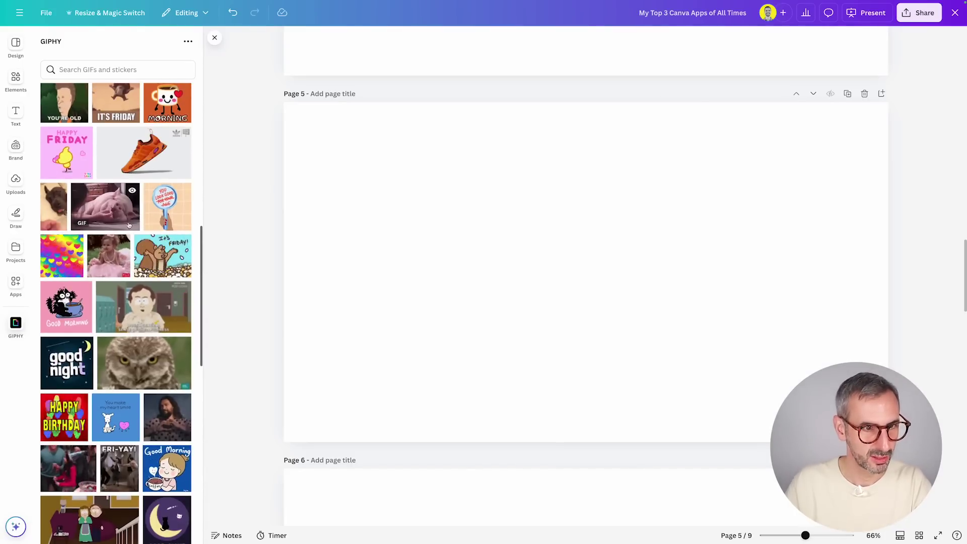
{"action": "scroll", "coordinate": [129, 225], "scroll_direction": "up", "scroll_amount": 7}
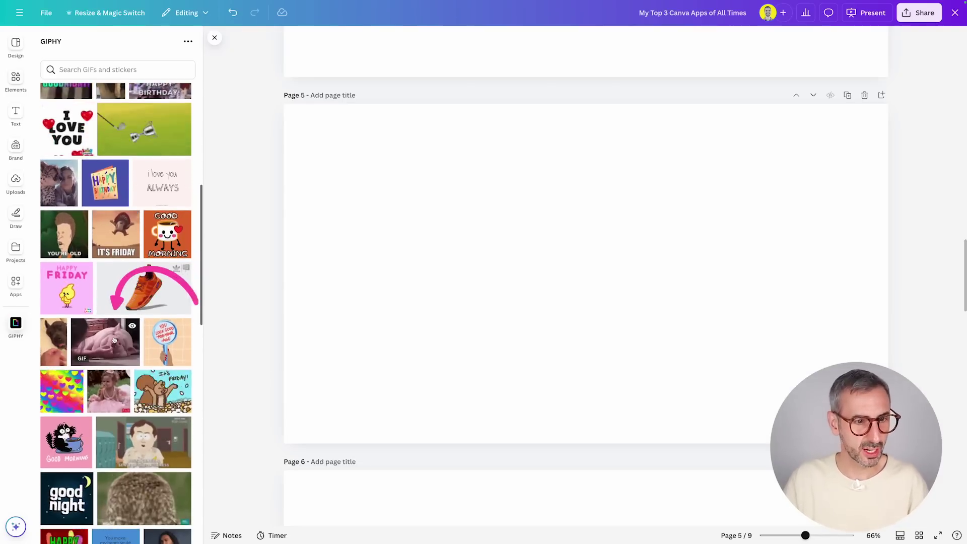
{"action": "left_click", "coordinate": [114, 340]}
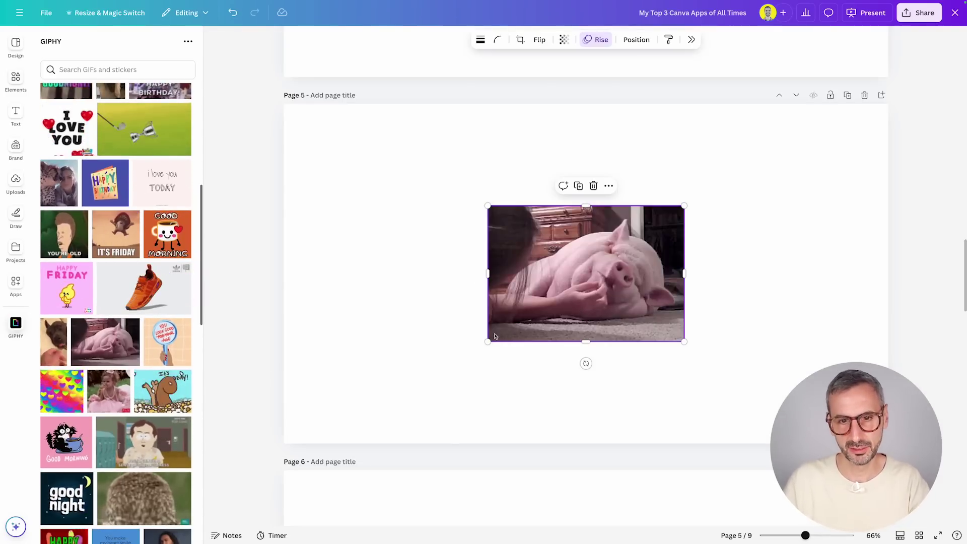
{"action": "left_click_drag", "start_coordinate": [486, 342], "coordinate": [441, 375]}
{"action": "left_click_drag", "start_coordinate": [605, 282], "coordinate": [501, 263]}
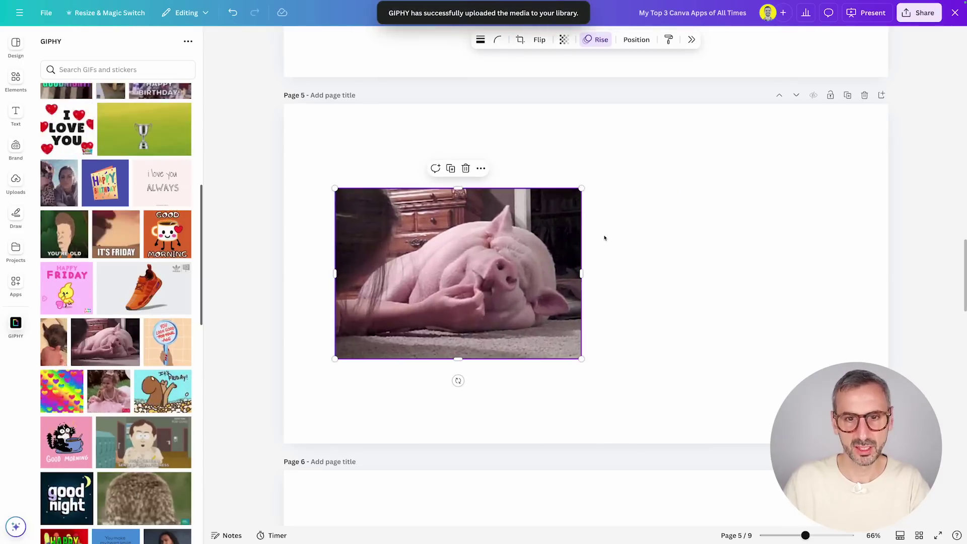
{"action": "left_click_drag", "start_coordinate": [538, 291], "coordinate": [665, 291]}
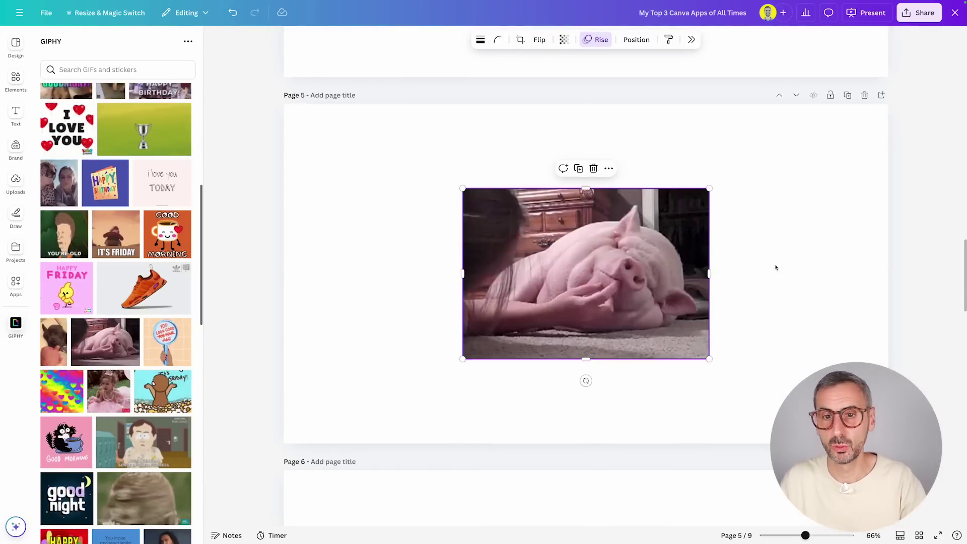
{"action": "left_click", "coordinate": [775, 267]}
- Round the pig GIF's corners slightly and give it a solid border
{"action": "left_click", "coordinate": [668, 284]}
{"action": "left_click", "coordinate": [496, 40]}
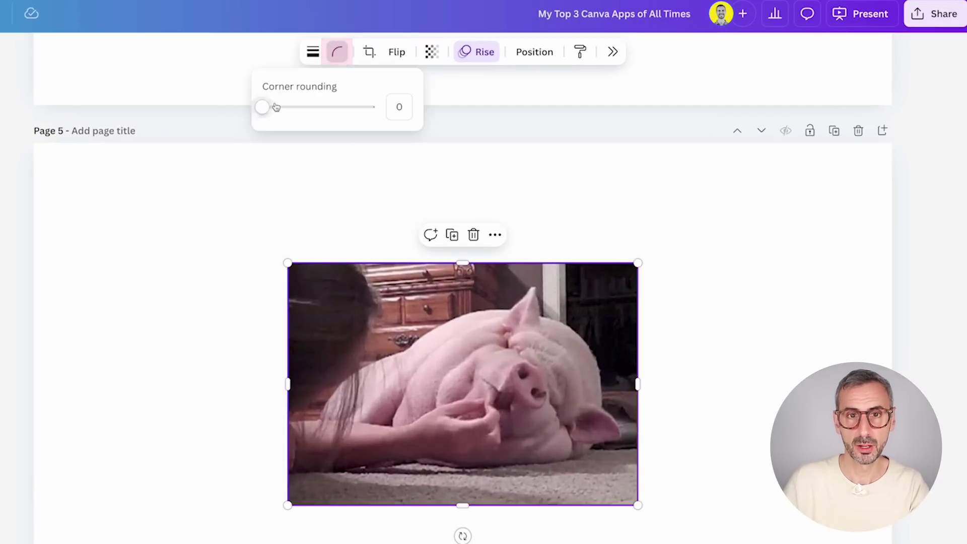
{"action": "left_click_drag", "start_coordinate": [276, 107], "coordinate": [263, 123]}
{"action": "left_click", "coordinate": [310, 50]}
{"action": "left_click", "coordinate": [277, 94]}
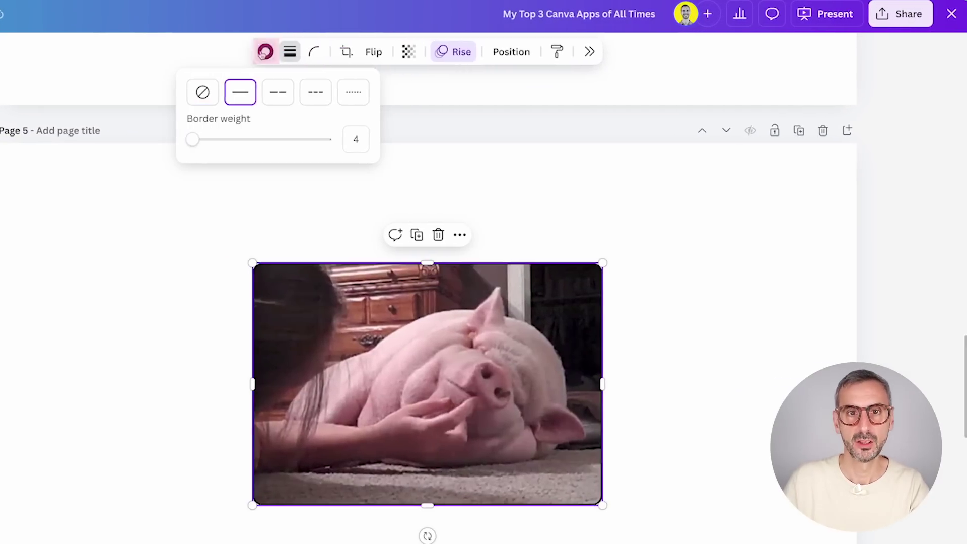
- Switch the pig GIF's border to a custom gradient and set its first colour to bright green
{"action": "left_click", "coordinate": [263, 52]}
{"action": "left_click", "coordinate": [778, 156]}
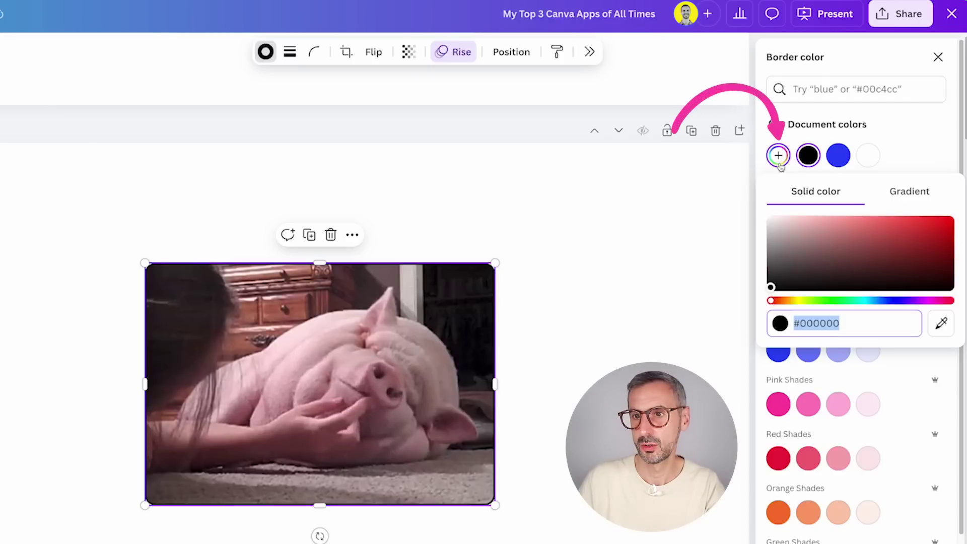
{"action": "left_click", "coordinate": [926, 192]}
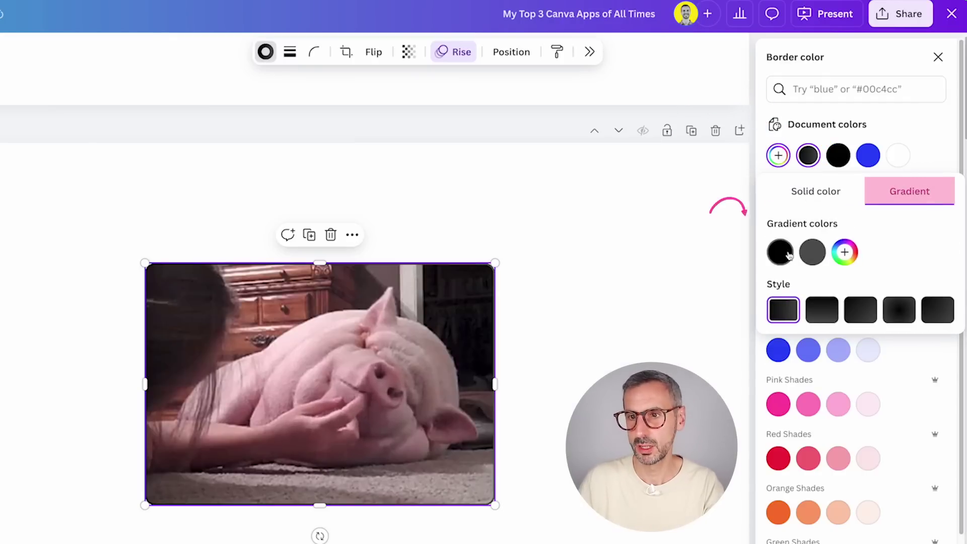
{"action": "left_click", "coordinate": [780, 252]}
{"action": "left_click", "coordinate": [841, 343]}
{"action": "left_click", "coordinate": [825, 367]}
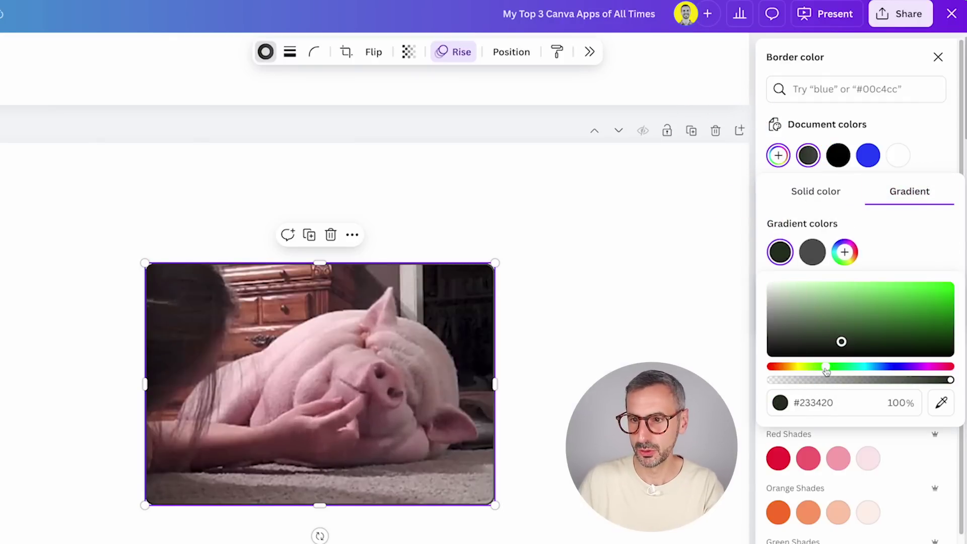
{"action": "left_click", "coordinate": [946, 285]}
- Set the border gradient's second colour to yellow #FFEE0C and make the border thicker
{"action": "left_click", "coordinate": [819, 248]}
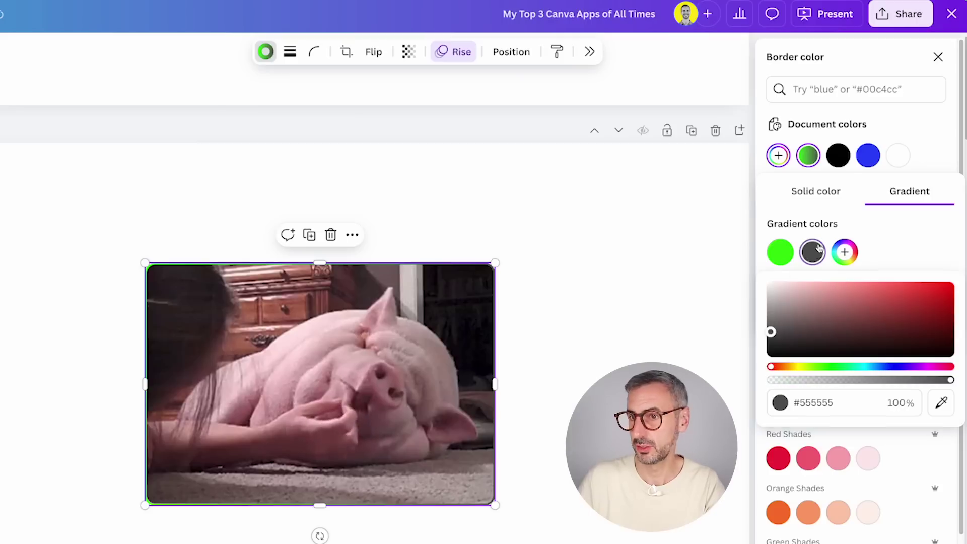
{"action": "left_click", "coordinate": [827, 301]}
{"action": "left_click", "coordinate": [799, 366]}
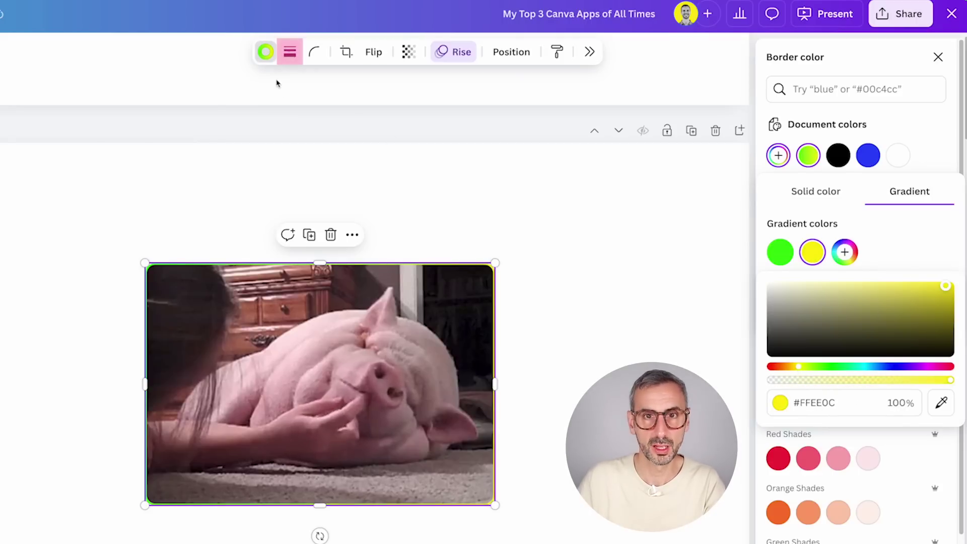
{"action": "left_click", "coordinate": [288, 59]}
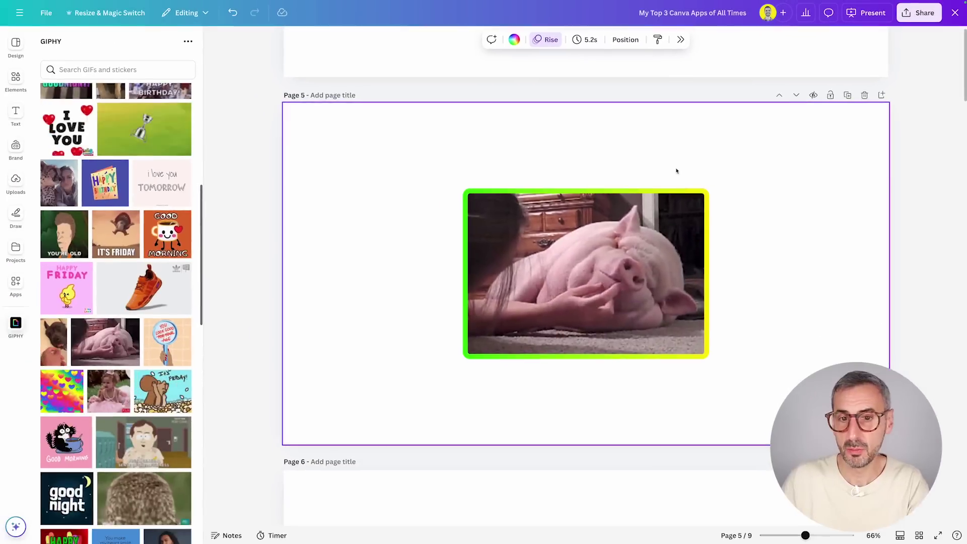
- Try flipping the pig GIF horizontally and vertically, reversing each flip
{"action": "left_click", "coordinate": [614, 273]}
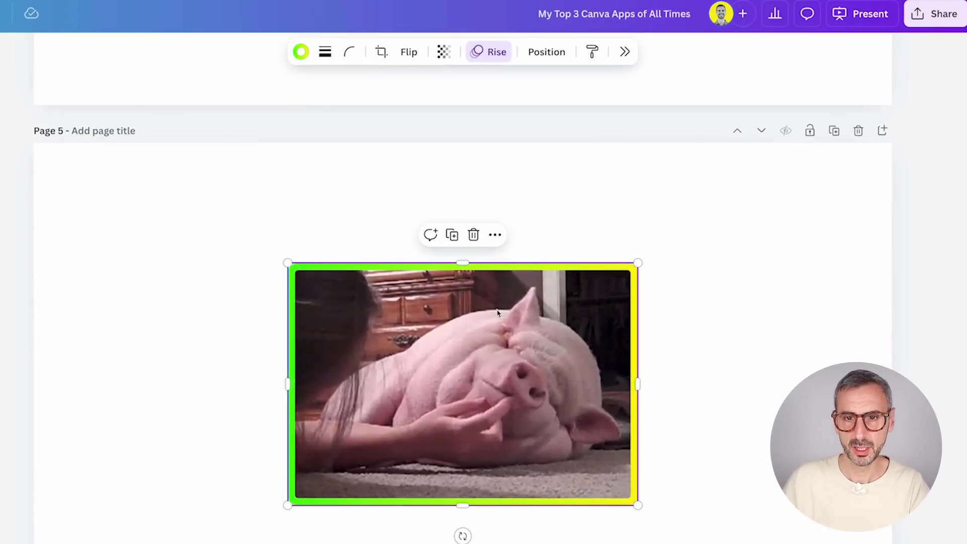
{"action": "left_click", "coordinate": [409, 52]}
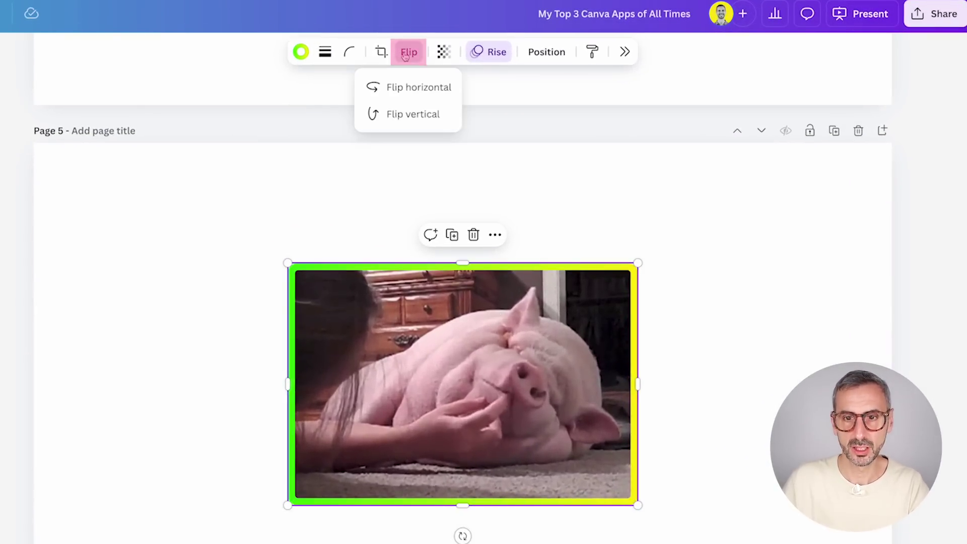
{"action": "left_click", "coordinate": [415, 87]}
{"action": "left_click", "coordinate": [416, 88]}
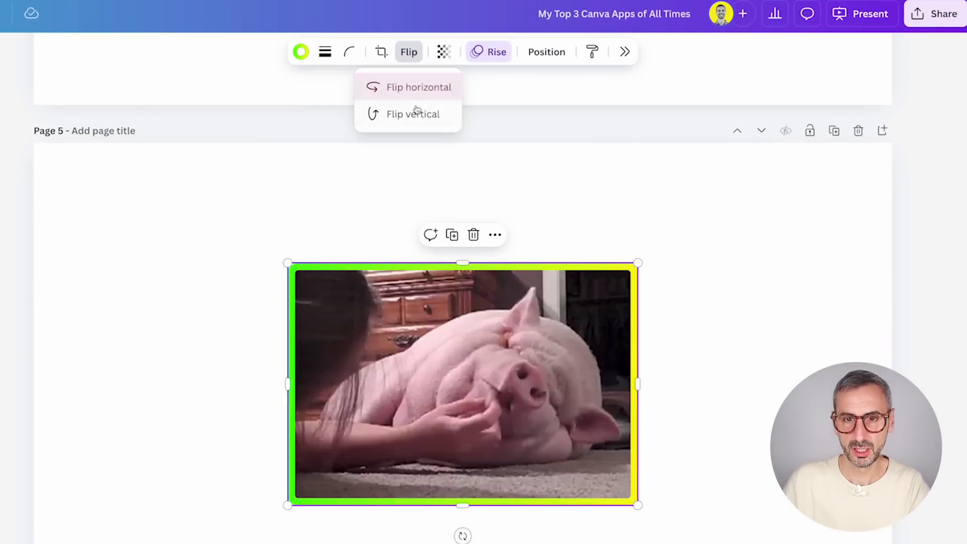
{"action": "left_click", "coordinate": [409, 114]}
{"action": "left_click", "coordinate": [417, 115]}
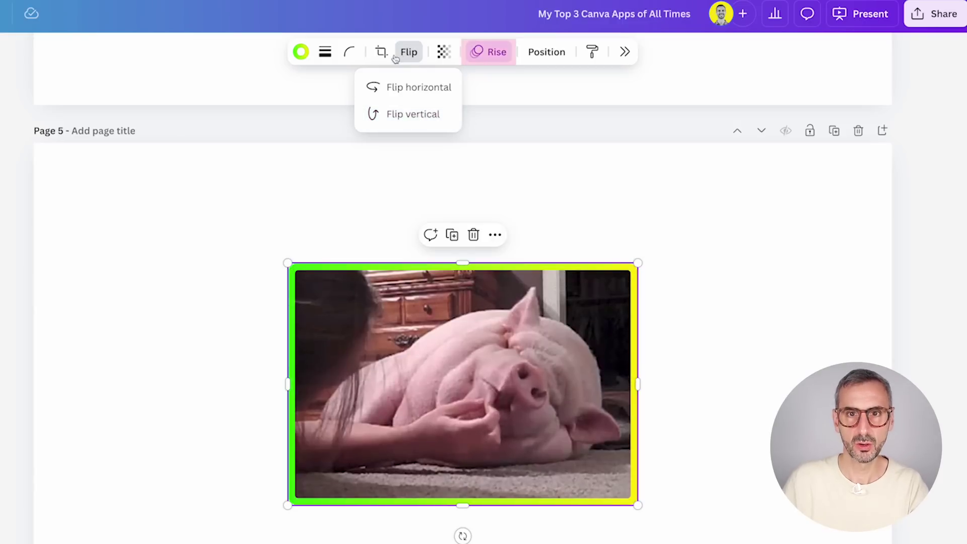
- Apply the Pan animation to the pig GIF and show the page in full screen
{"action": "left_click", "coordinate": [491, 52]}
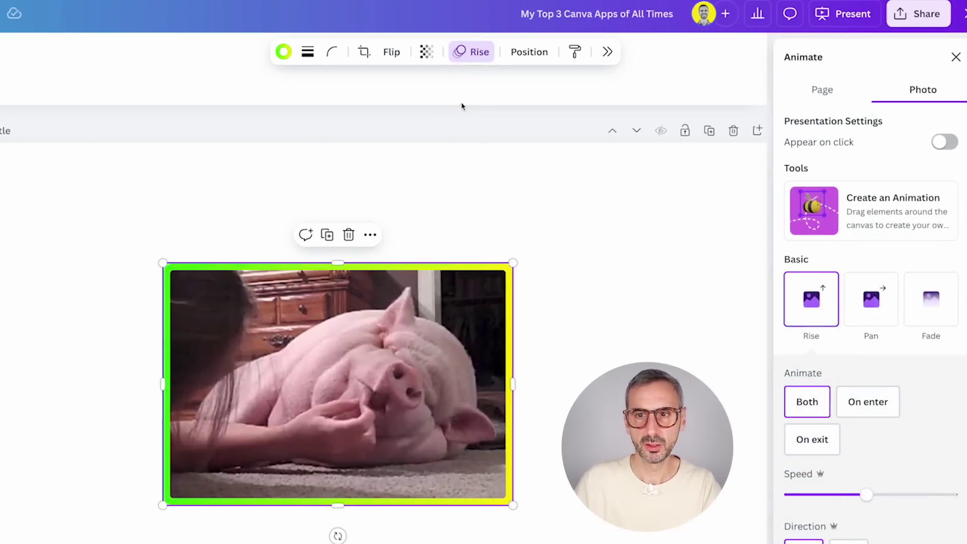
{"action": "left_click", "coordinate": [867, 313]}
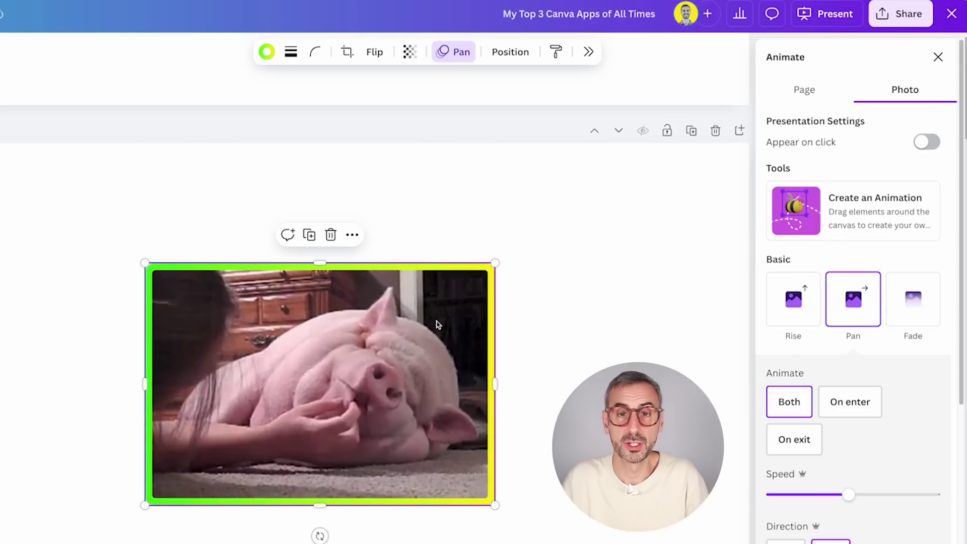
{"action": "left_click", "coordinate": [560, 327]}
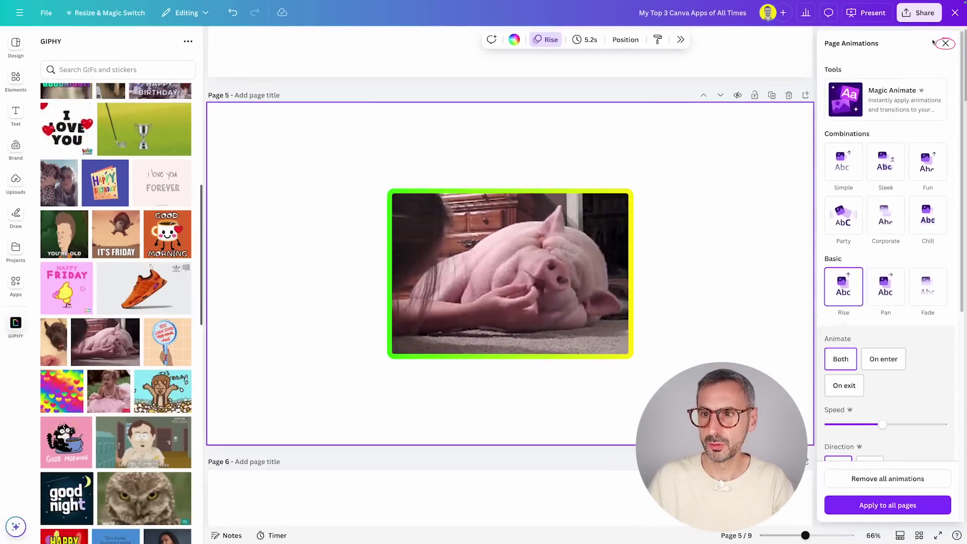
{"action": "left_click", "coordinate": [938, 57]}
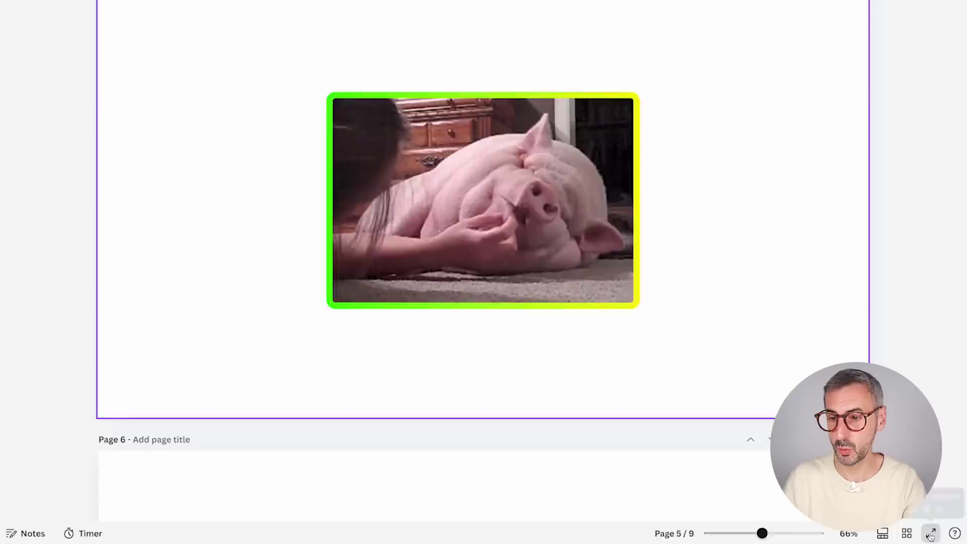
{"action": "left_click", "coordinate": [926, 532]}
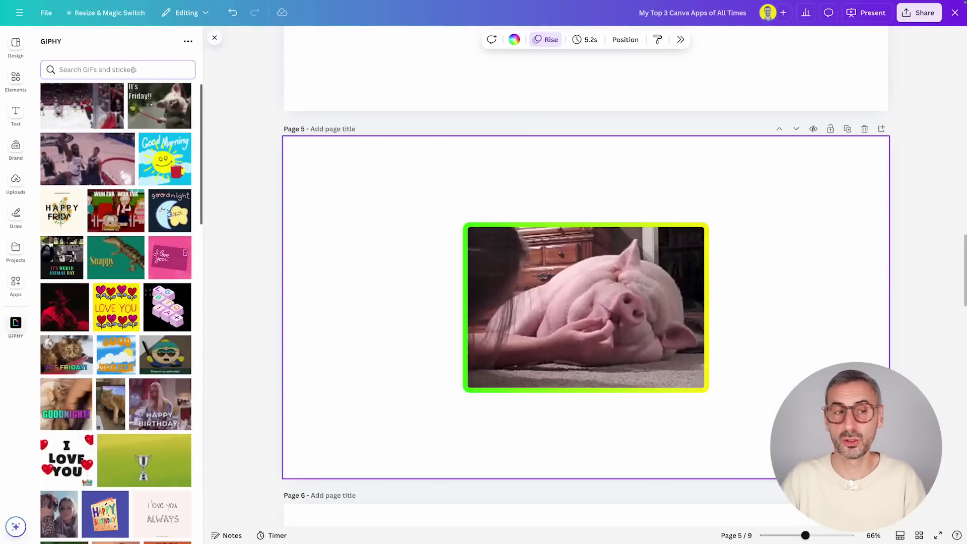
- Delete the pig GIF from page 5 and search GIPHY for "hilarious"
{"action": "left_click", "coordinate": [469, 285]}
{"action": "key", "text": "Delete"}
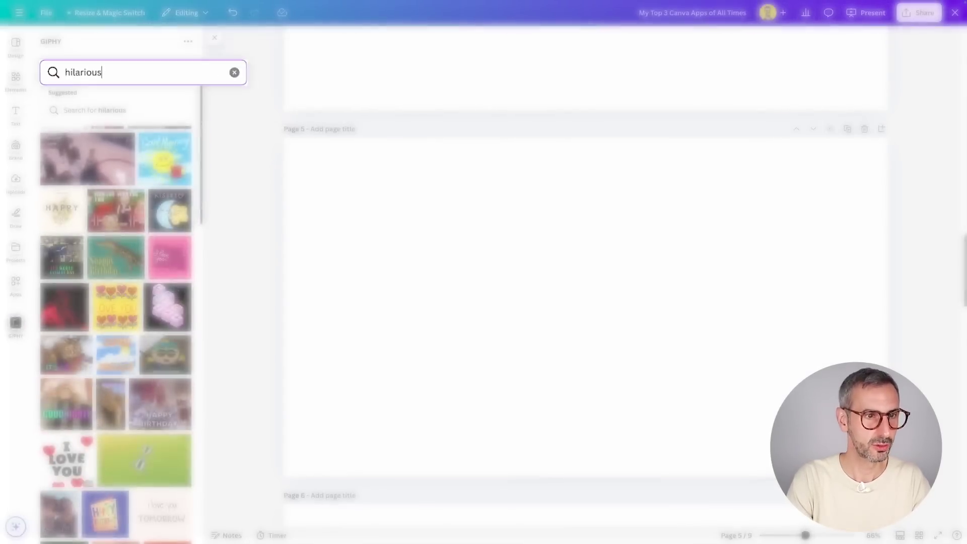
{"action": "key", "text": "Return"}
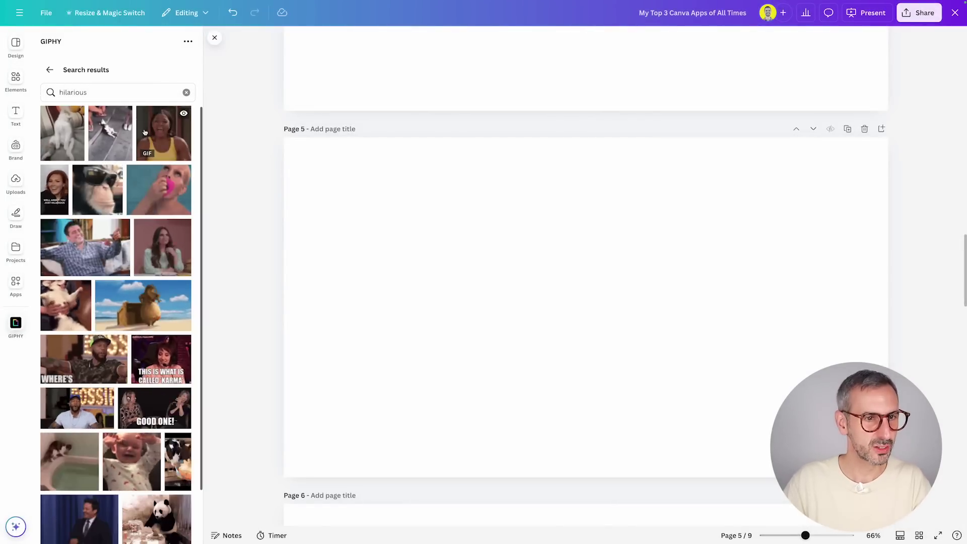
- Add the GIFs of the laughing woman in yellow and the laughing woman in mint green, stacking them on the right half of page 5
{"action": "left_click", "coordinate": [164, 140]}
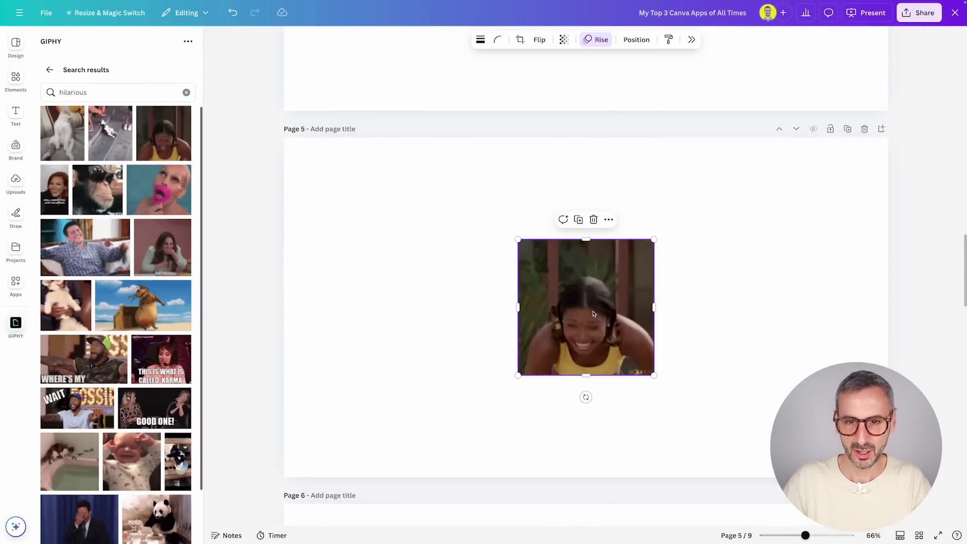
{"action": "left_click_drag", "start_coordinate": [599, 308], "coordinate": [700, 308]}
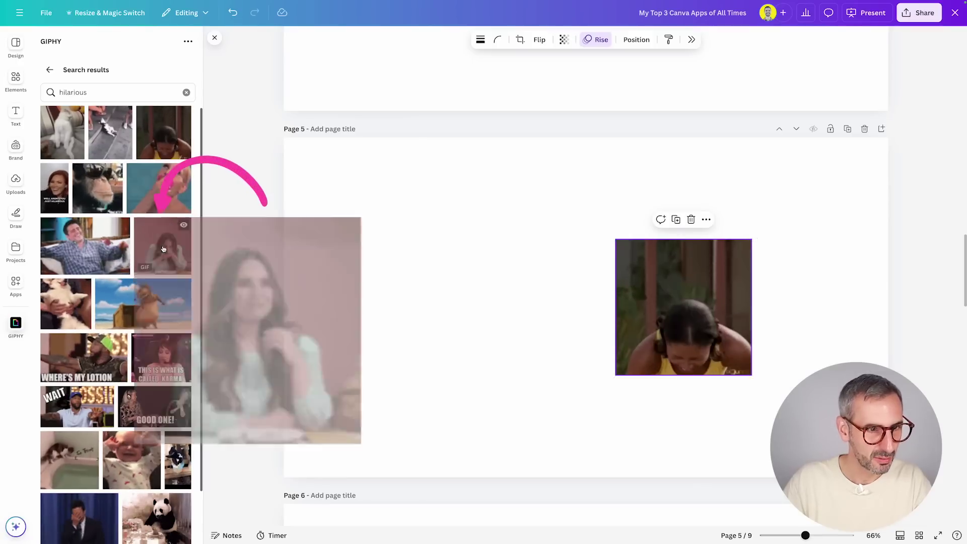
{"action": "left_click_drag", "start_coordinate": [623, 320], "coordinate": [591, 317]}
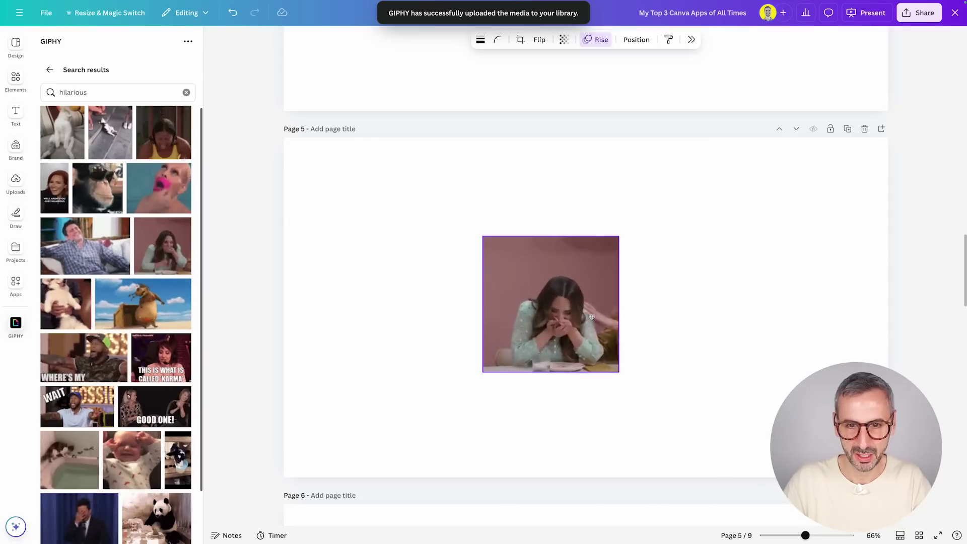
{"action": "scroll", "coordinate": [84, 351], "scroll_direction": "down", "scroll_amount": 2}
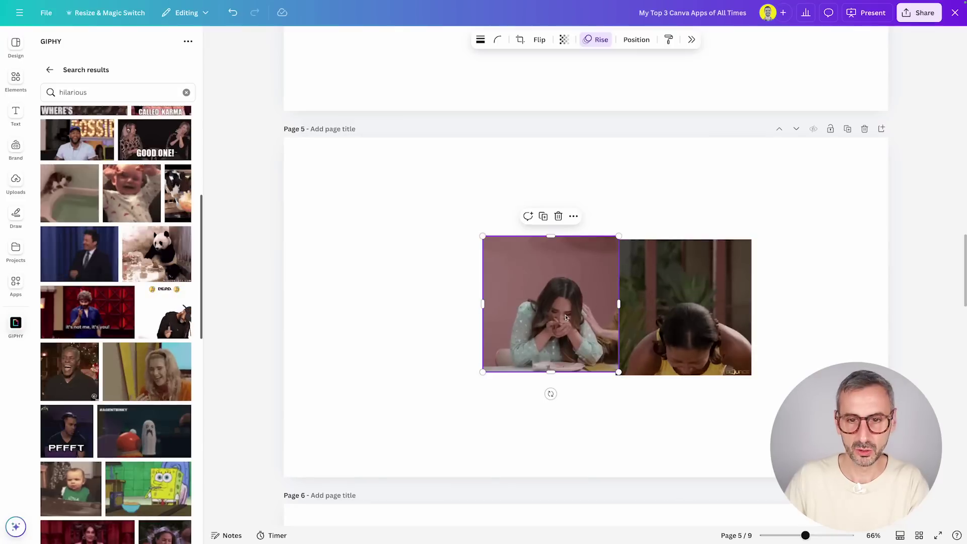
{"action": "left_click_drag", "start_coordinate": [567, 313], "coordinate": [725, 486]}
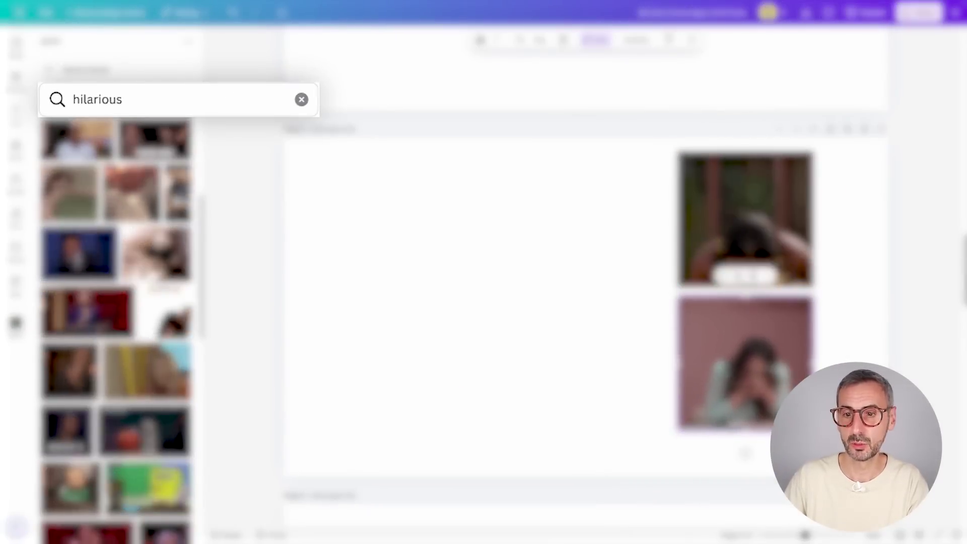
- Replace the GIPHY search term with "ackward"
{"action": "key", "text": "ctrl+a"}
{"action": "type", "text": "a"}
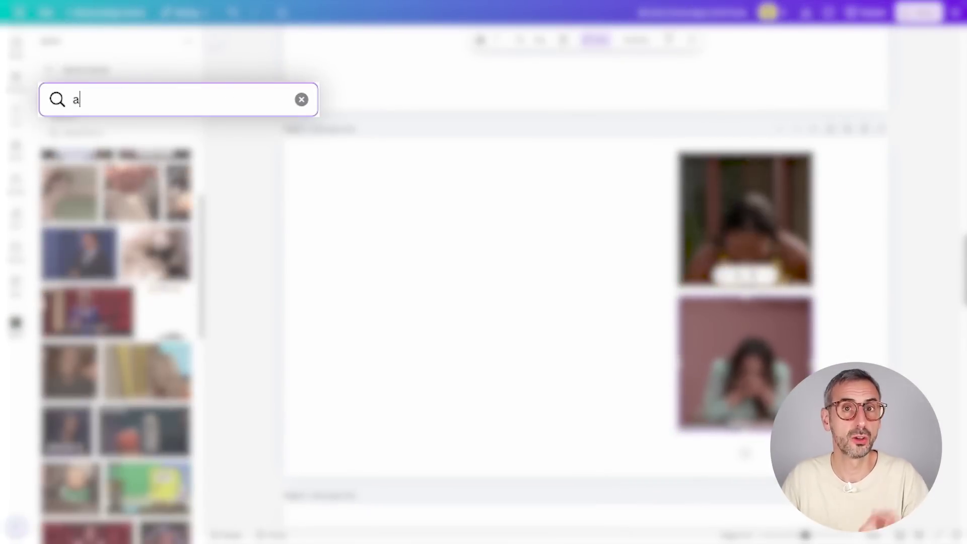
{"action": "type", "text": "ckw"}
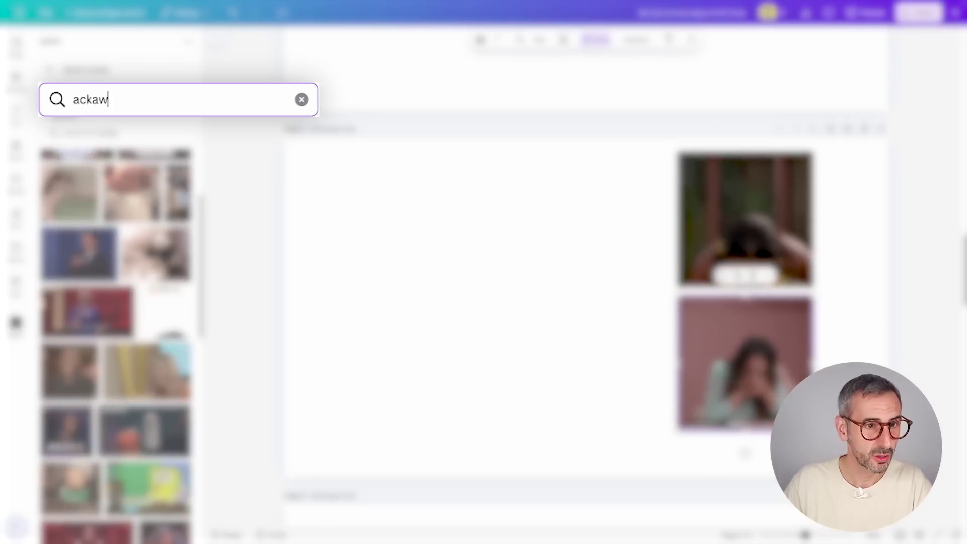
{"action": "type", "text": "ard"}
- Add the GIFs of the long-haired woman in a pink top and the cringing blonde woman, placing them beside the laughing GIFs
{"action": "left_click", "coordinate": [162, 335]}
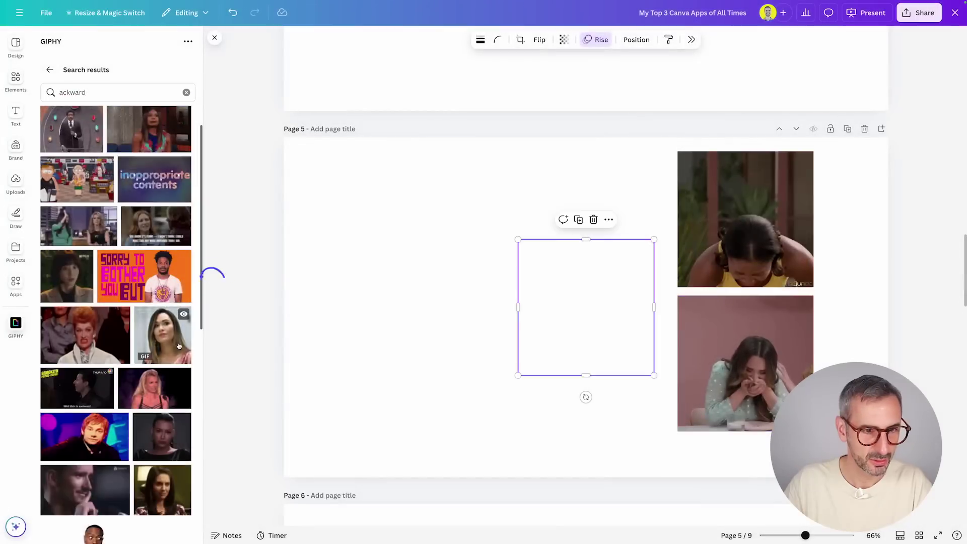
{"action": "left_click_drag", "start_coordinate": [552, 330], "coordinate": [542, 266]}
{"action": "left_click", "coordinate": [154, 388]}
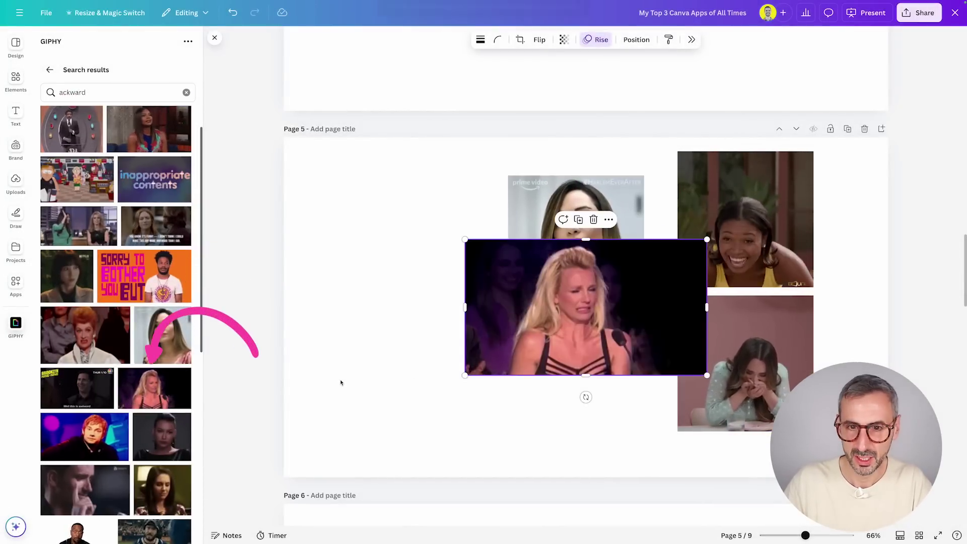
{"action": "left_click_drag", "start_coordinate": [519, 346], "coordinate": [475, 416]}
- Delete the four laughing and cringing GIFs from page 5
{"action": "left_click_drag", "start_coordinate": [328, 176], "coordinate": [733, 406]}
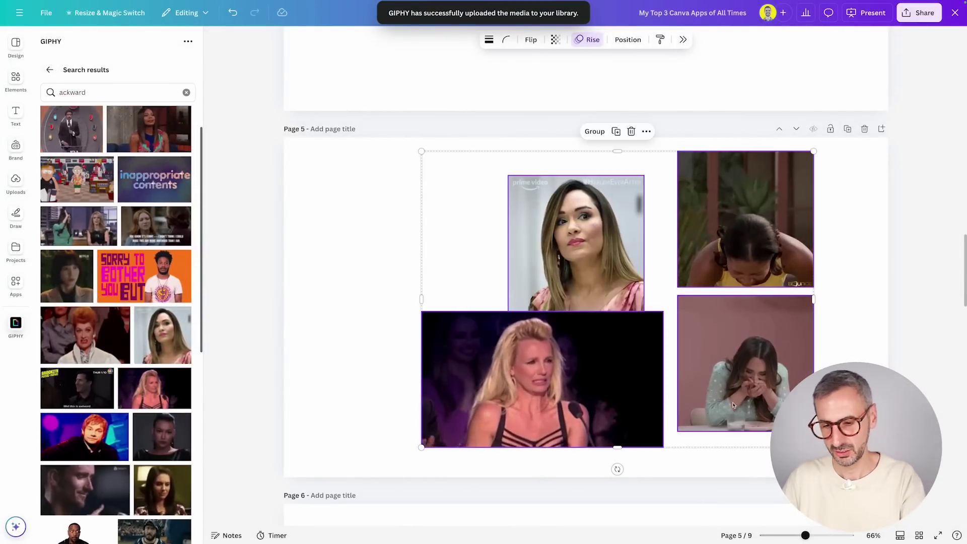
{"action": "key", "text": "Delete"}
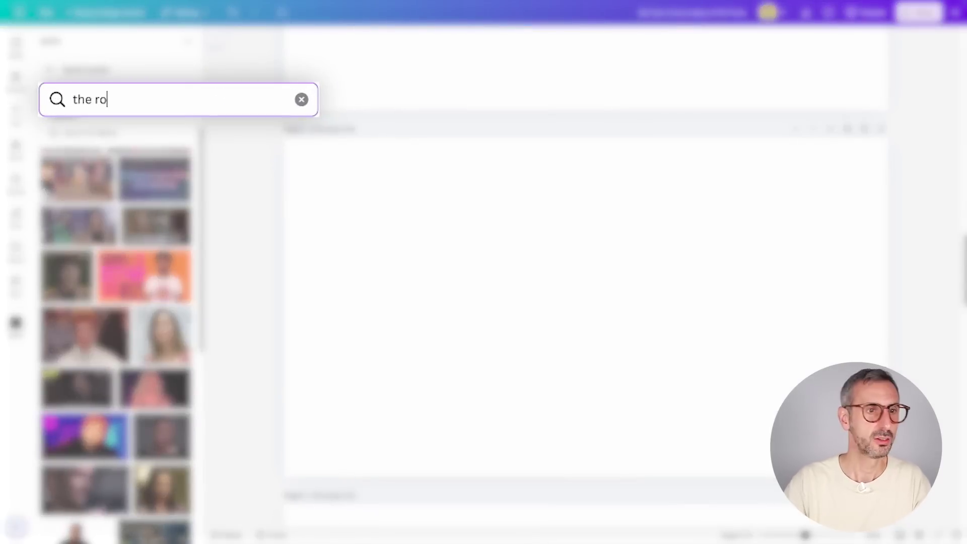
- Search GIPHY for "the rock" and place the GIF of the bald man with outstretched arms in the upper right of page 5
{"action": "type", "text": "ck"}
{"action": "key", "text": "Return"}
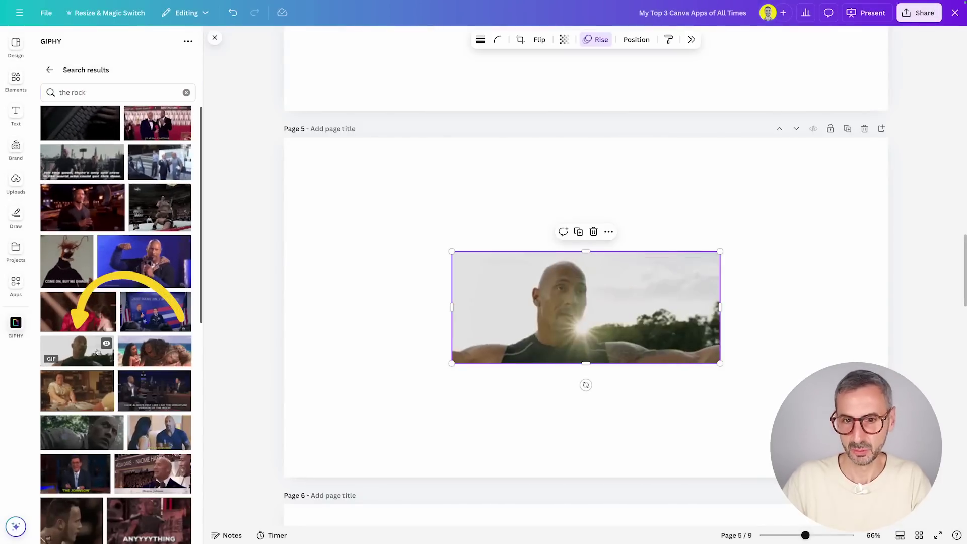
{"action": "left_click_drag", "start_coordinate": [623, 326], "coordinate": [756, 248]}
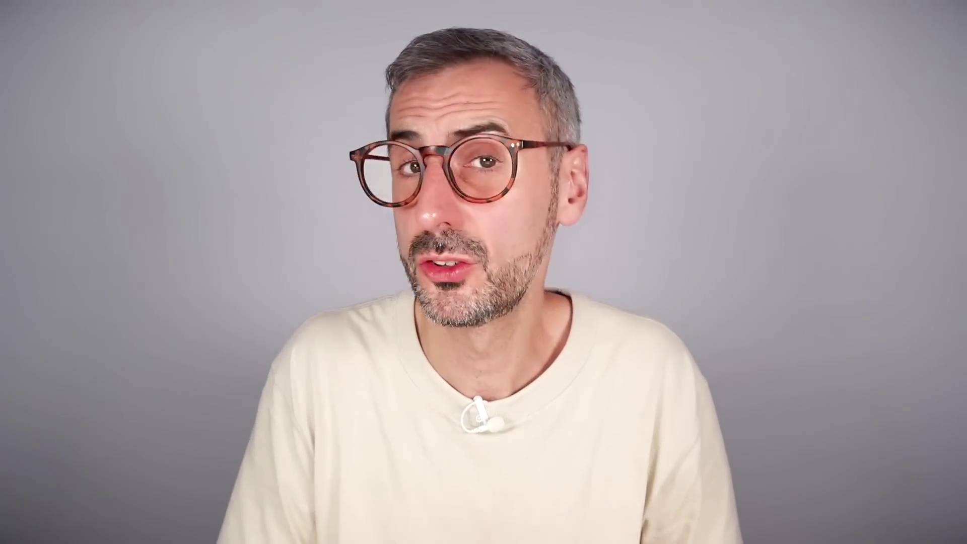
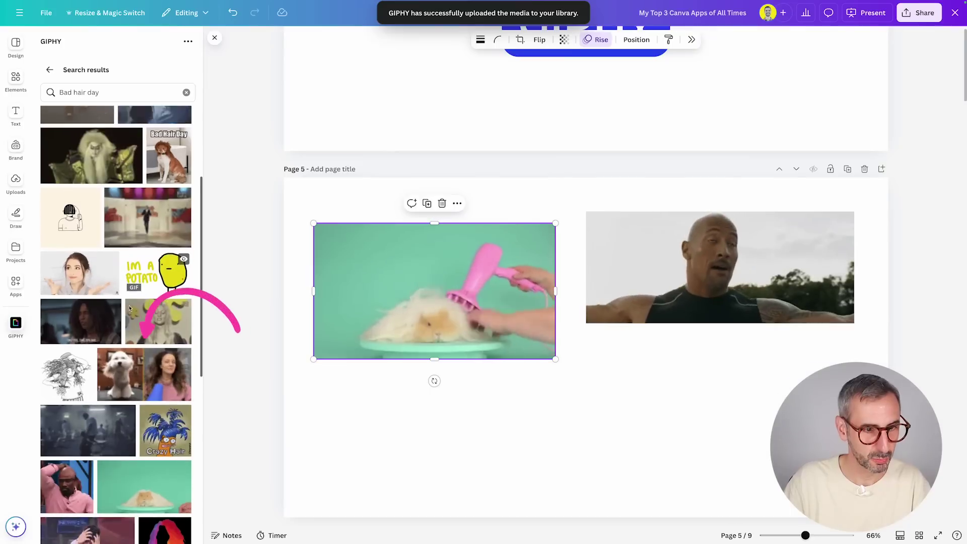
- Place the split GIF of the white dog and smiling woman below the hair-dryer GIF, and add the GIF of the man in the pink sweater
{"action": "left_click", "coordinate": [144, 374]}
{"action": "left_click_drag", "start_coordinate": [558, 337], "coordinate": [398, 416]}
{"action": "scroll", "coordinate": [54, 208], "scroll_direction": "down", "scroll_amount": 5}
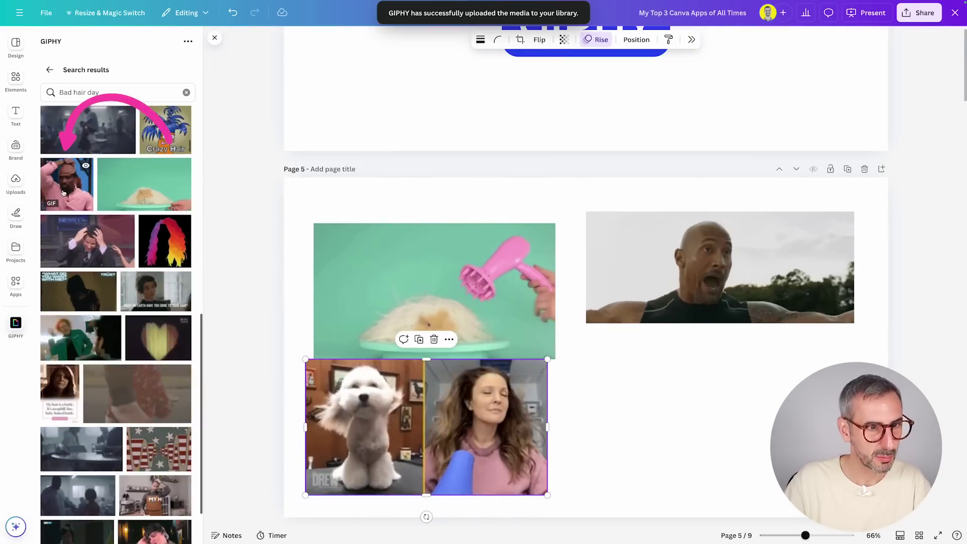
{"action": "left_click", "coordinate": [54, 208]}
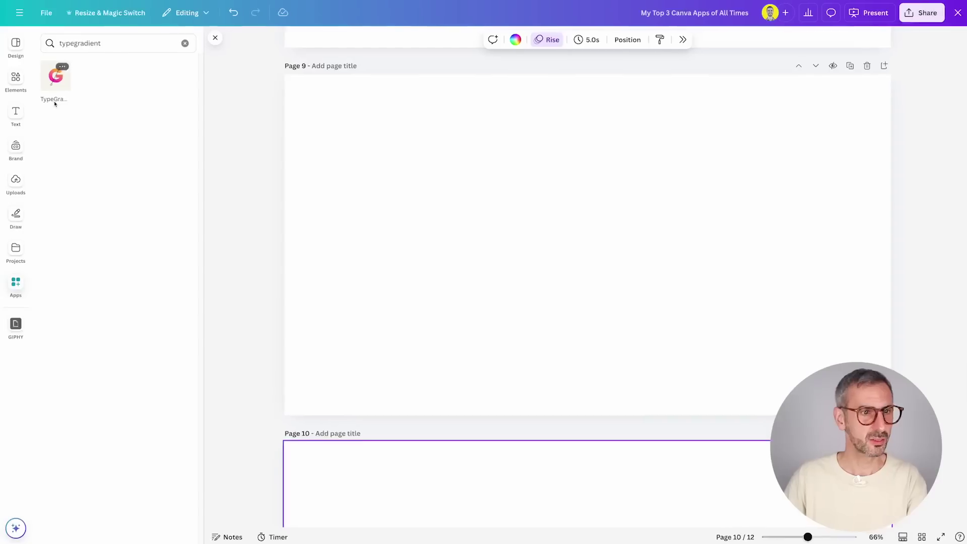
- Open the TypeGradient app from the "typegradient" app search results
{"action": "left_click", "coordinate": [159, 59]}
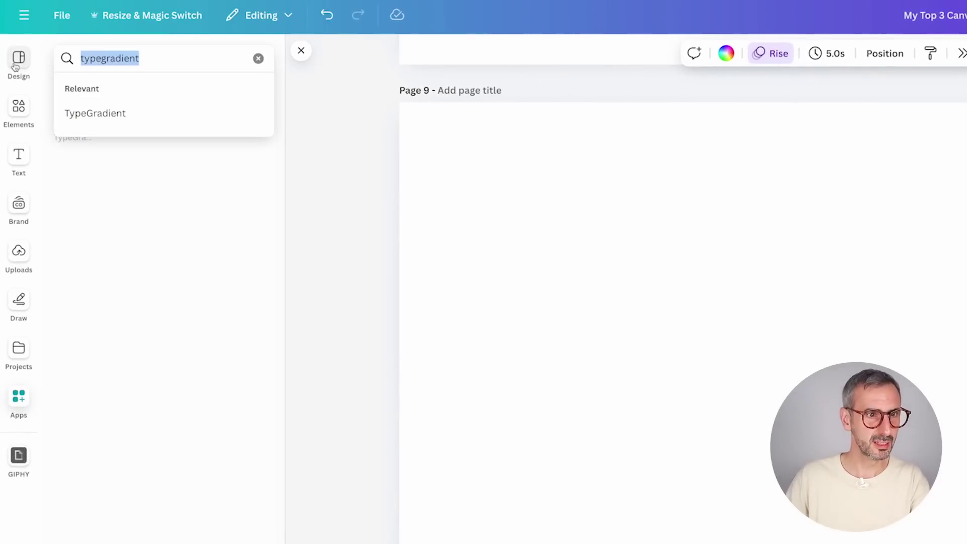
{"action": "left_click", "coordinate": [171, 209]}
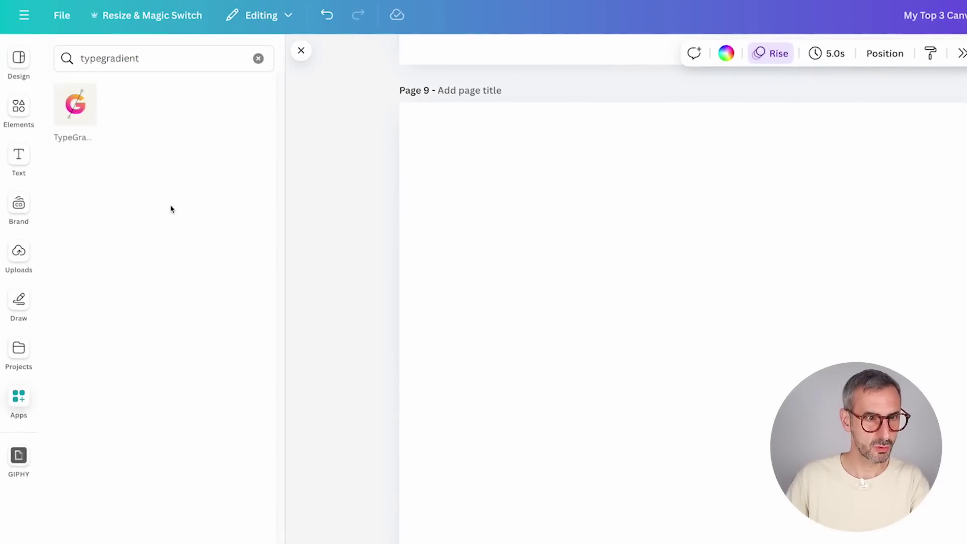
{"action": "left_click", "coordinate": [85, 125]}
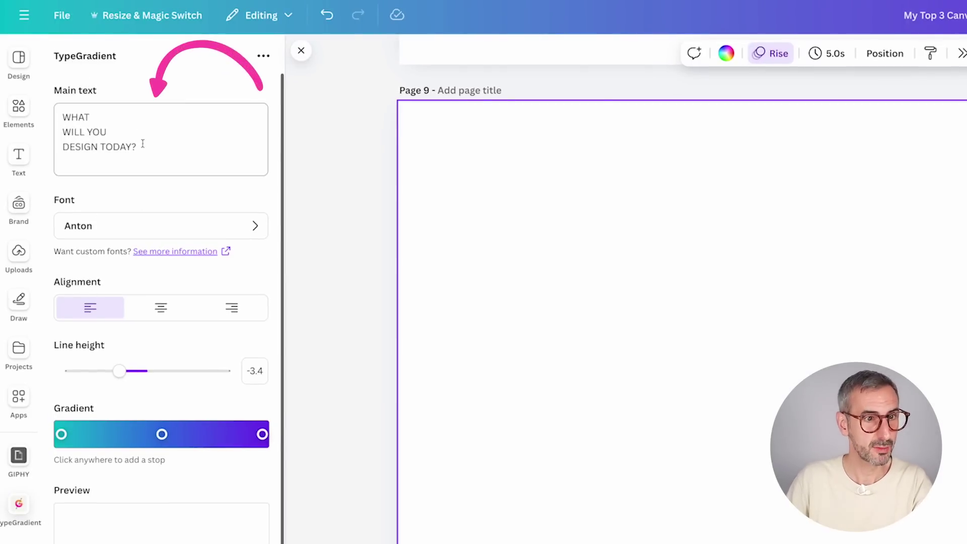
- Replace the TypeGradient main text with "THANKS FOR WATCHING", one word per line
{"action": "left_click_drag", "start_coordinate": [152, 153], "coordinate": [55, 112]}
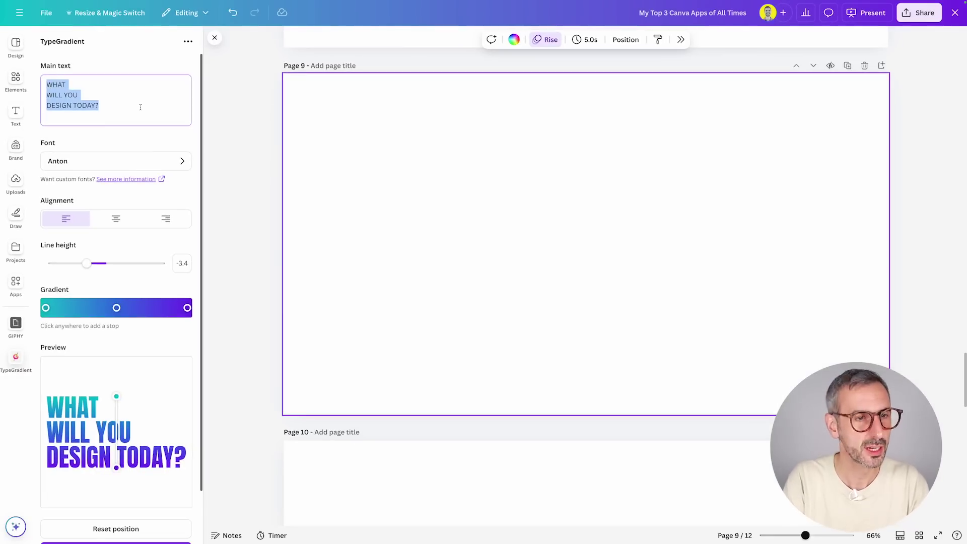
{"action": "type", "text": "THANKS"}
{"action": "key", "text": "Return"}
{"action": "type", "text": "FOR"}
{"action": "key", "text": "Return"}
{"action": "type", "text": "WATCHING"}
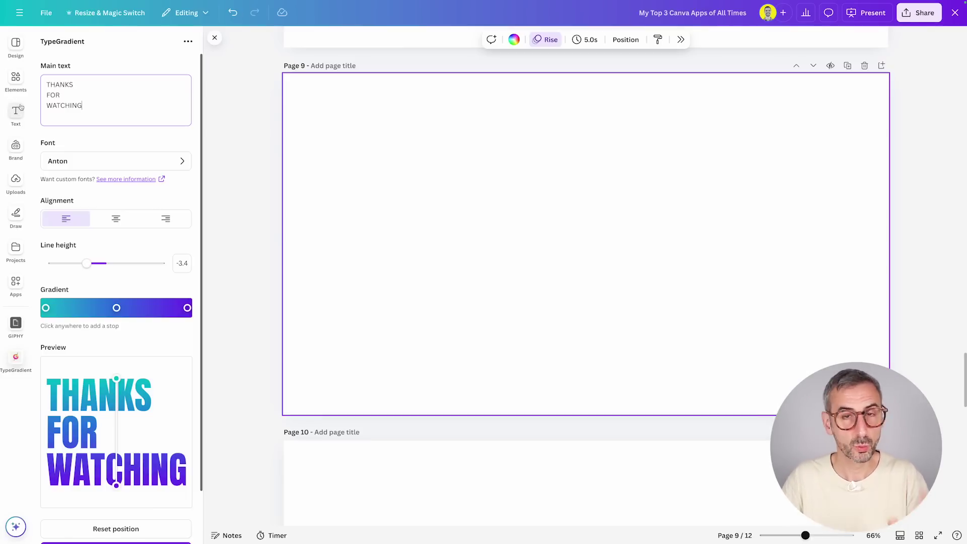
{"action": "left_click_drag", "start_coordinate": [53, 84], "coordinate": [84, 111]}
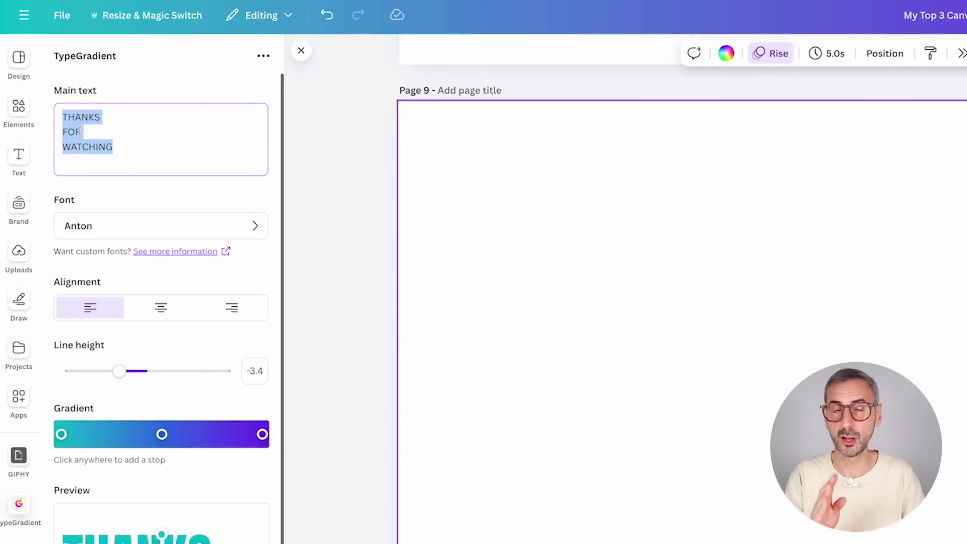
{"action": "key", "text": "Left"}
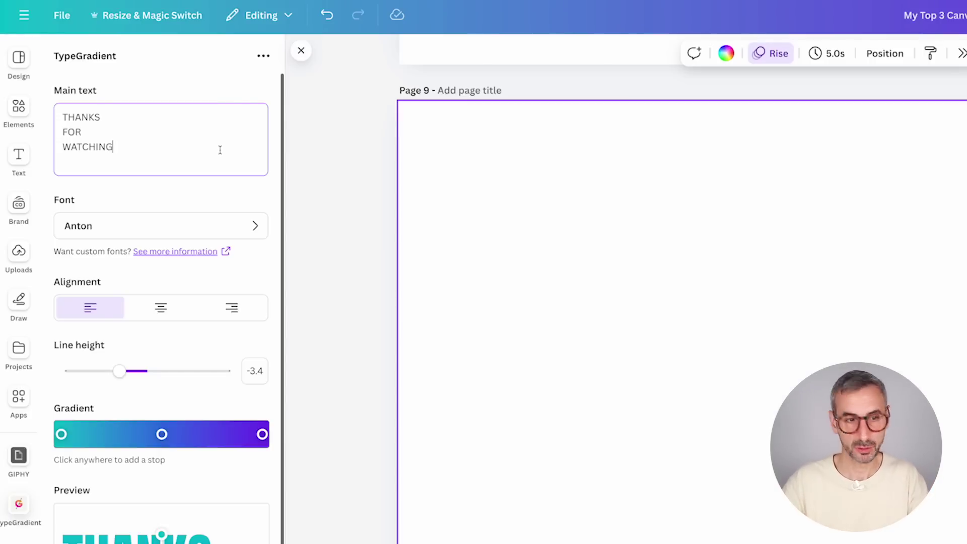
{"action": "left_click_drag", "start_coordinate": [210, 157], "coordinate": [55, 108]}
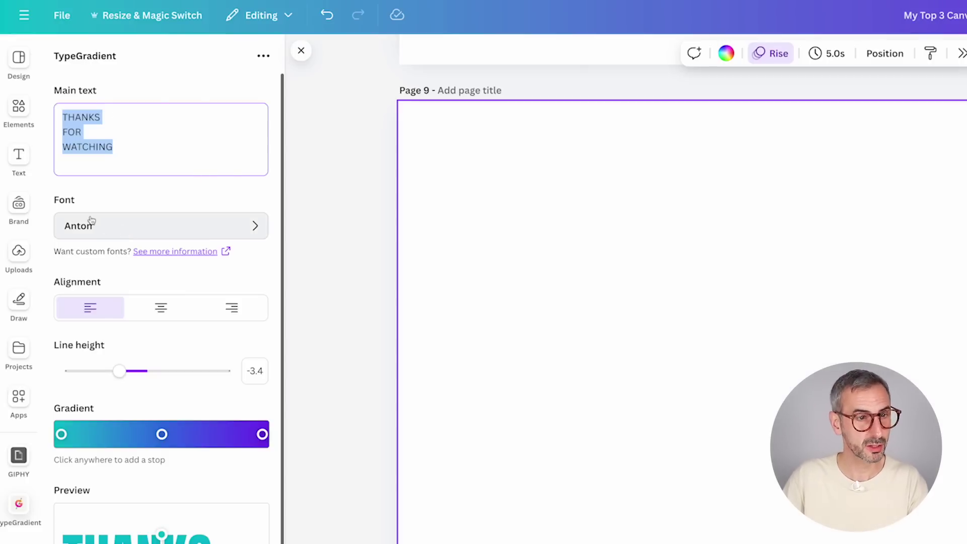
- Set the font of the gradient text to Bangers
{"action": "left_click", "coordinate": [254, 225]}
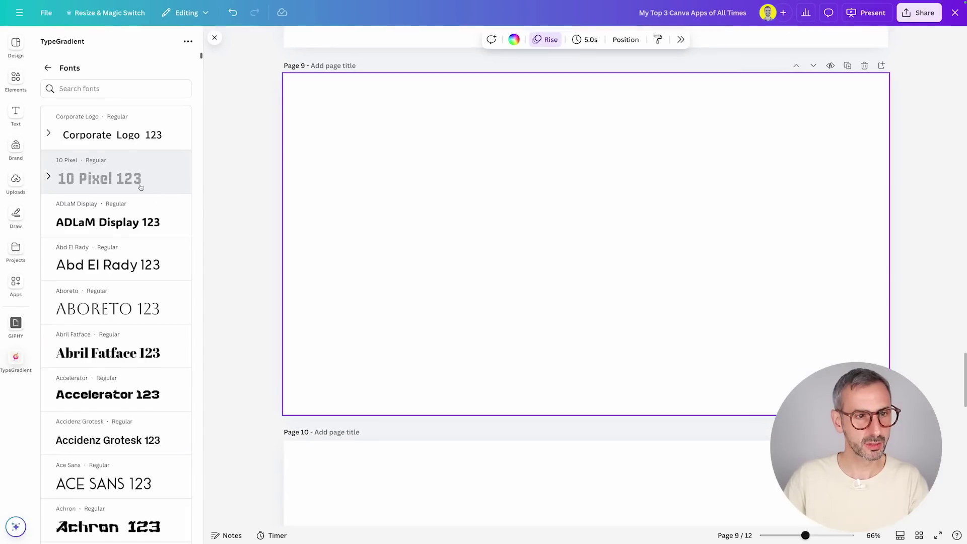
{"action": "scroll", "coordinate": [141, 188], "scroll_direction": "down", "scroll_amount": 8}
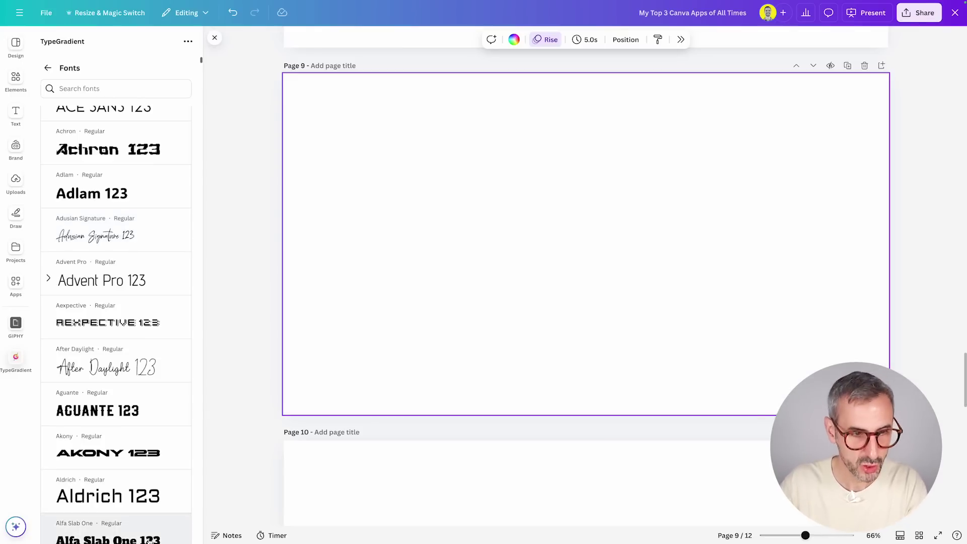
{"action": "scroll", "coordinate": [114, 341], "scroll_direction": "down", "scroll_amount": 2}
{"action": "scroll", "coordinate": [114, 341], "scroll_direction": "down", "scroll_amount": 7}
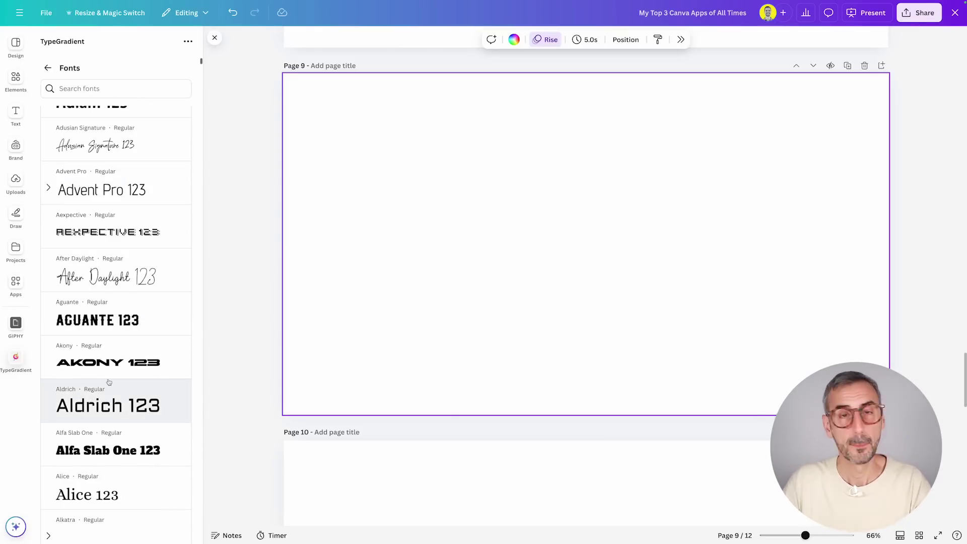
{"action": "scroll", "coordinate": [114, 389], "scroll_direction": "down", "scroll_amount": 2}
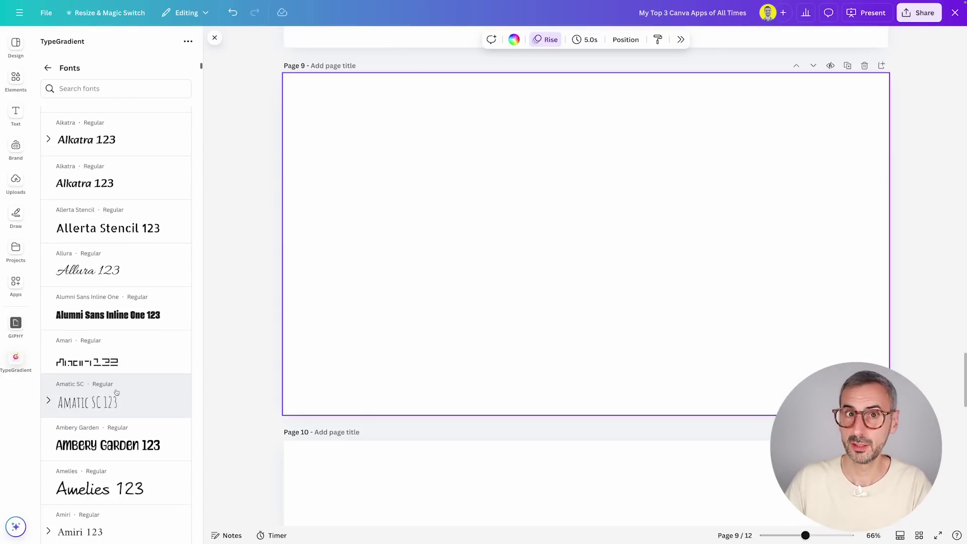
{"action": "scroll", "coordinate": [132, 319], "scroll_direction": "down", "scroll_amount": 3}
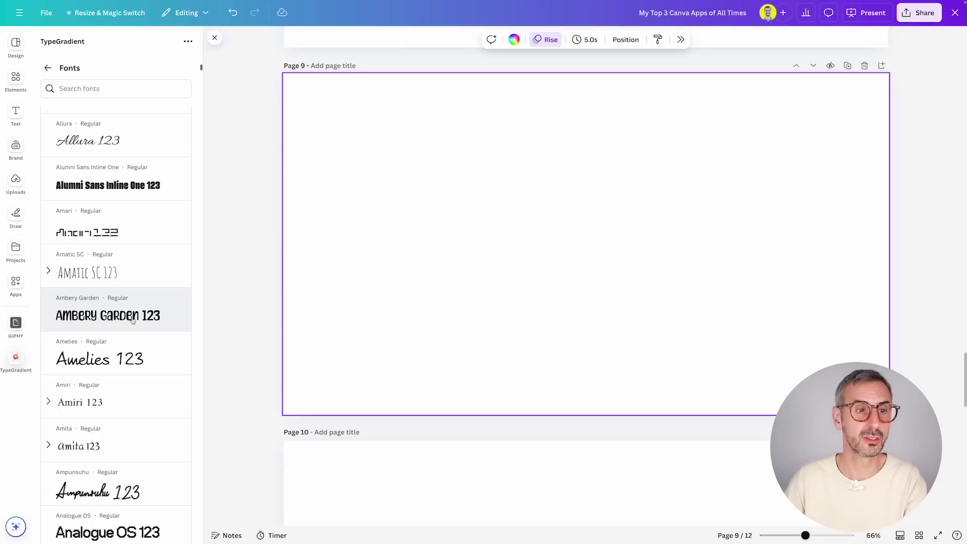
{"action": "scroll", "coordinate": [168, 337], "scroll_direction": "down", "scroll_amount": 6}
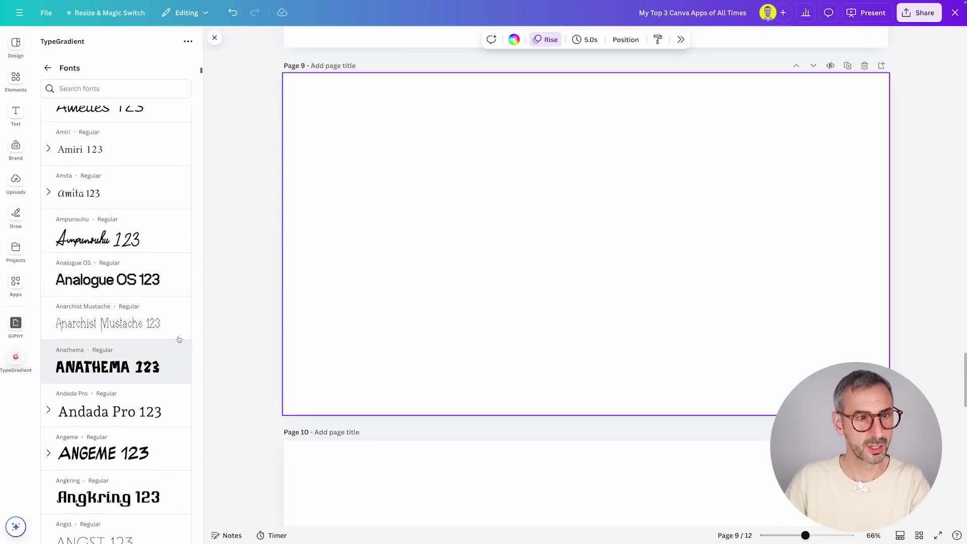
{"action": "scroll", "coordinate": [137, 370], "scroll_direction": "down", "scroll_amount": 2}
{"action": "scroll", "coordinate": [137, 370], "scroll_direction": "down", "scroll_amount": 5}
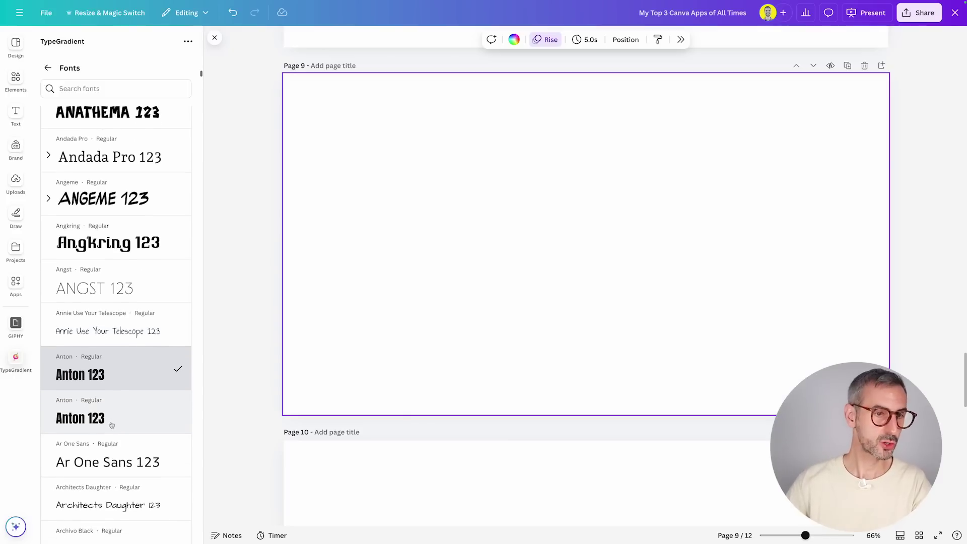
{"action": "scroll", "coordinate": [111, 424], "scroll_direction": "down", "scroll_amount": 7}
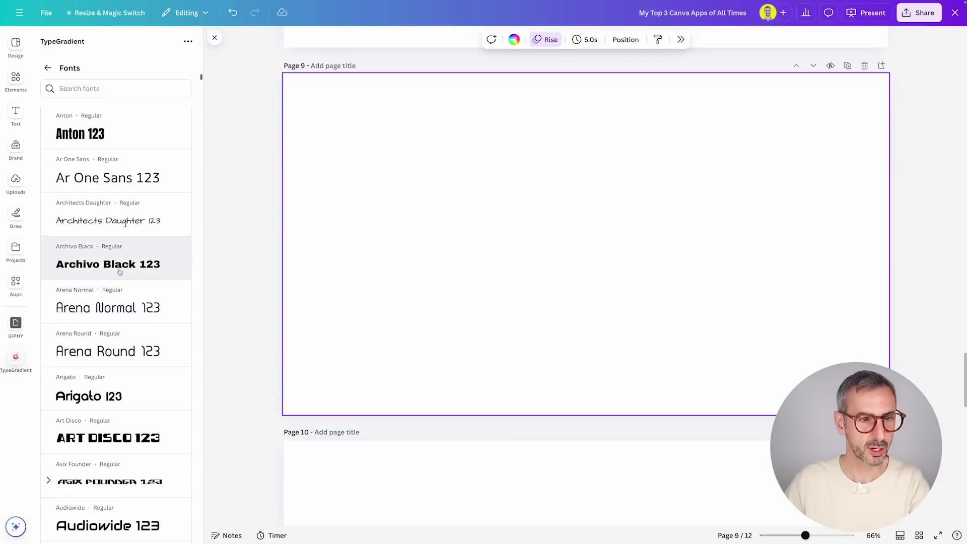
{"action": "scroll", "coordinate": [123, 398], "scroll_direction": "down", "scroll_amount": 10}
{"action": "scroll", "coordinate": [125, 446], "scroll_direction": "down", "scroll_amount": 10}
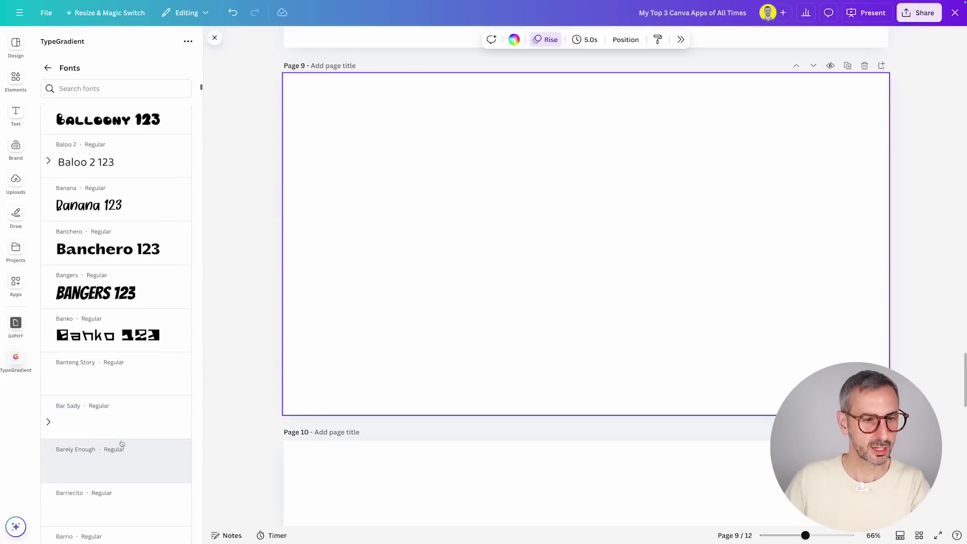
{"action": "left_click", "coordinate": [99, 297]}
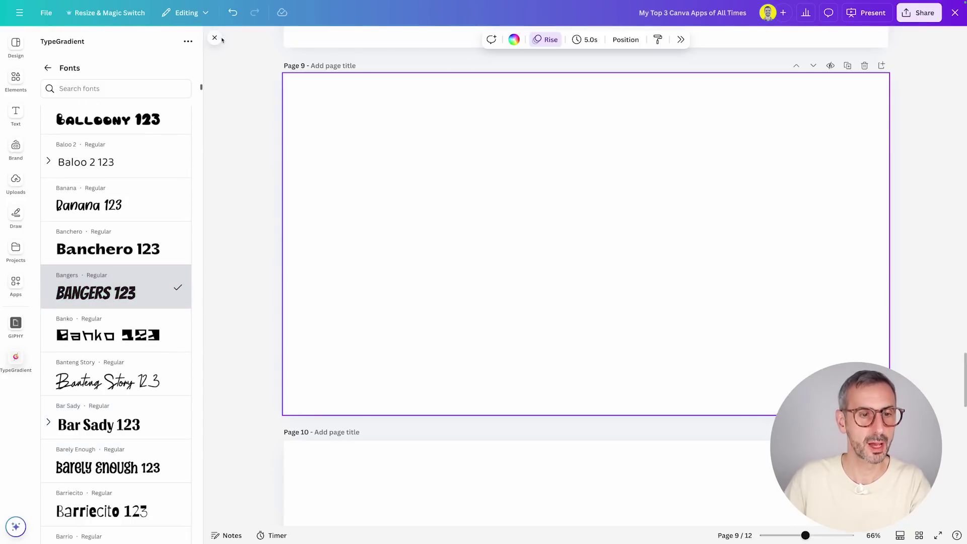
- Browse further through the available fonts and return to the gradient text settings
{"action": "scroll", "coordinate": [115, 357], "scroll_direction": "down", "scroll_amount": 20}
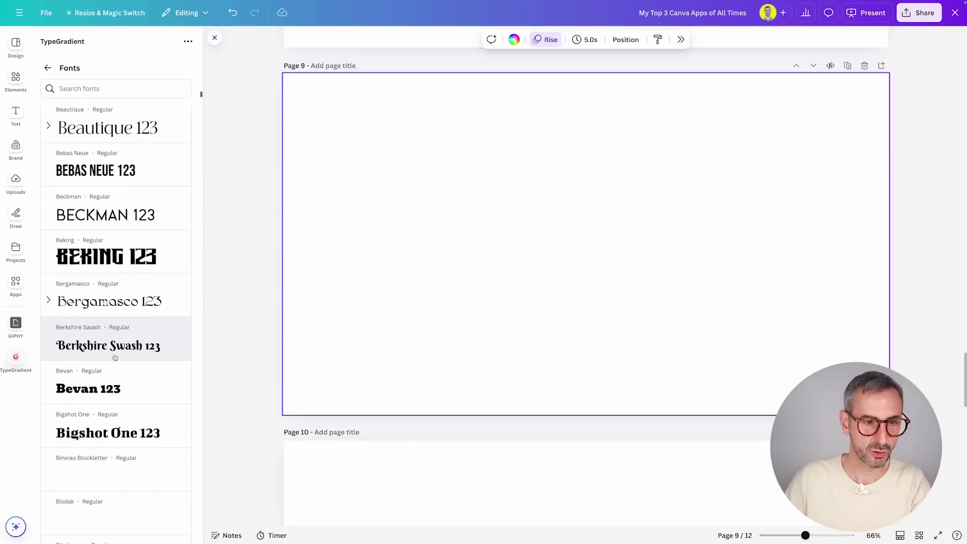
{"action": "scroll", "coordinate": [114, 357], "scroll_direction": "down", "scroll_amount": 1}
{"action": "scroll", "coordinate": [85, 431], "scroll_direction": "down", "scroll_amount": 15}
{"action": "scroll", "coordinate": [122, 426], "scroll_direction": "up", "scroll_amount": 20}
{"action": "scroll", "coordinate": [122, 426], "scroll_direction": "up", "scroll_amount": 20}
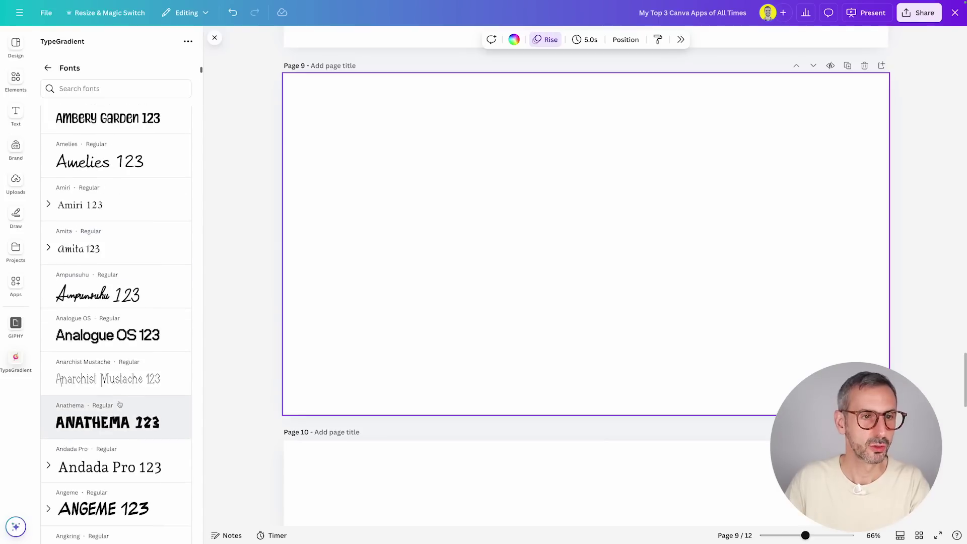
{"action": "left_click", "coordinate": [49, 69]}
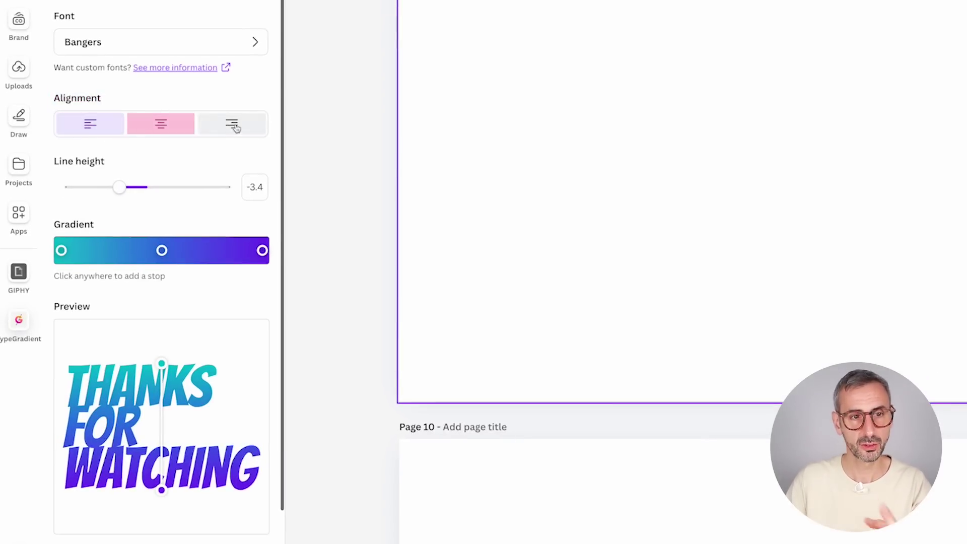
- Center-align the gradient text and set its line height to -2
{"action": "left_click", "coordinate": [160, 127]}
{"action": "left_click_drag", "start_coordinate": [119, 188], "coordinate": [131, 192]}
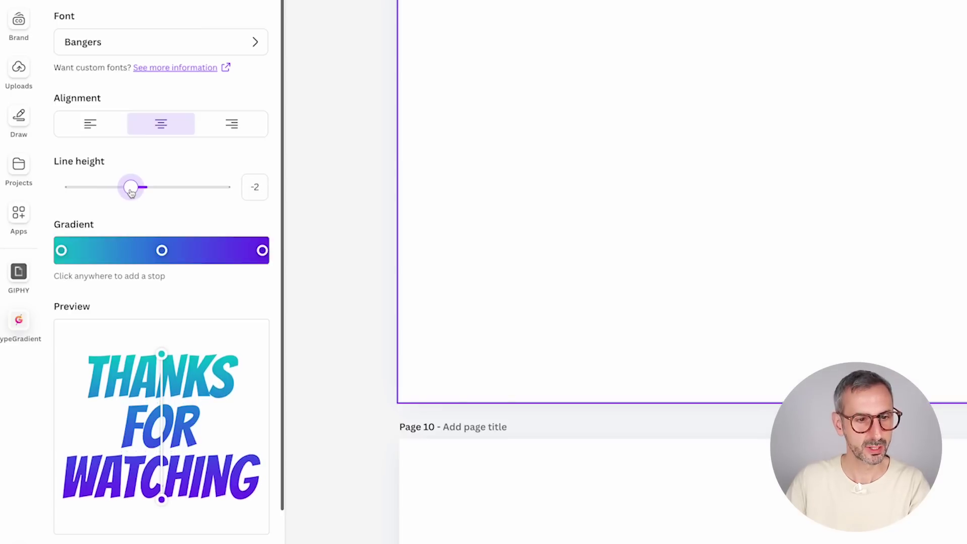
- Delete the middle blue color stop from the text gradient
{"action": "scroll", "coordinate": [200, 242], "scroll_direction": "down", "scroll_amount": 3}
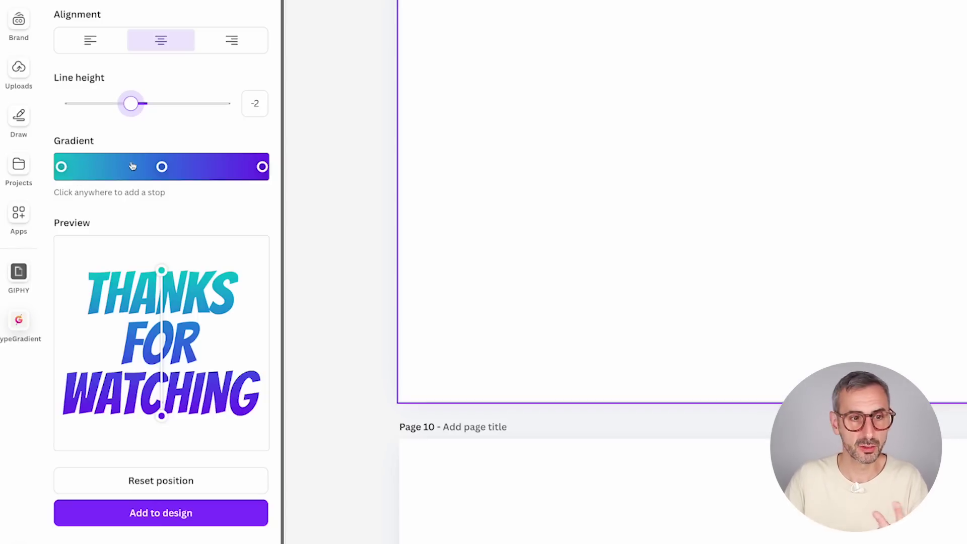
{"action": "left_click", "coordinate": [162, 167]}
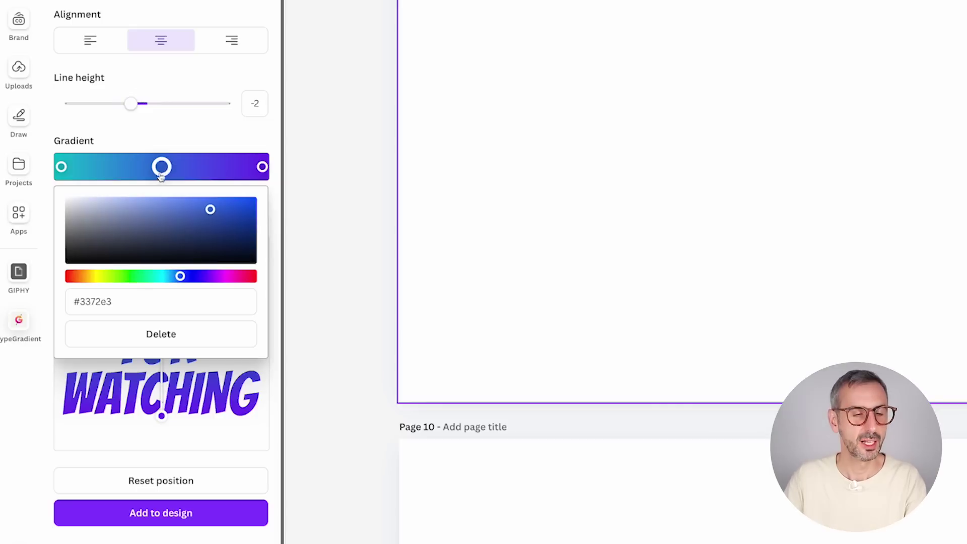
{"action": "left_click", "coordinate": [167, 335]}
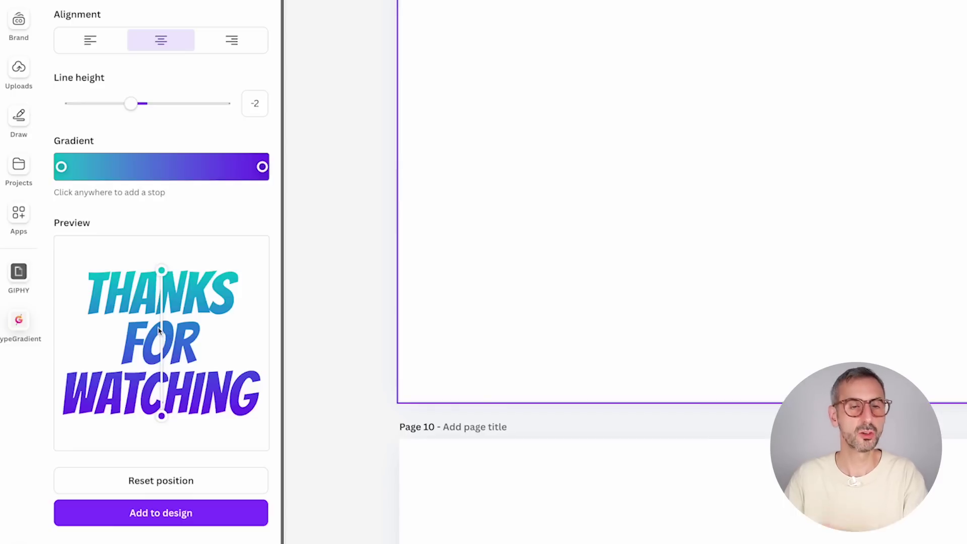
- Change the gradient's teal start stop to magenta and its purple end stop to blue-violet #4e26ef
{"action": "left_click", "coordinate": [62, 167]}
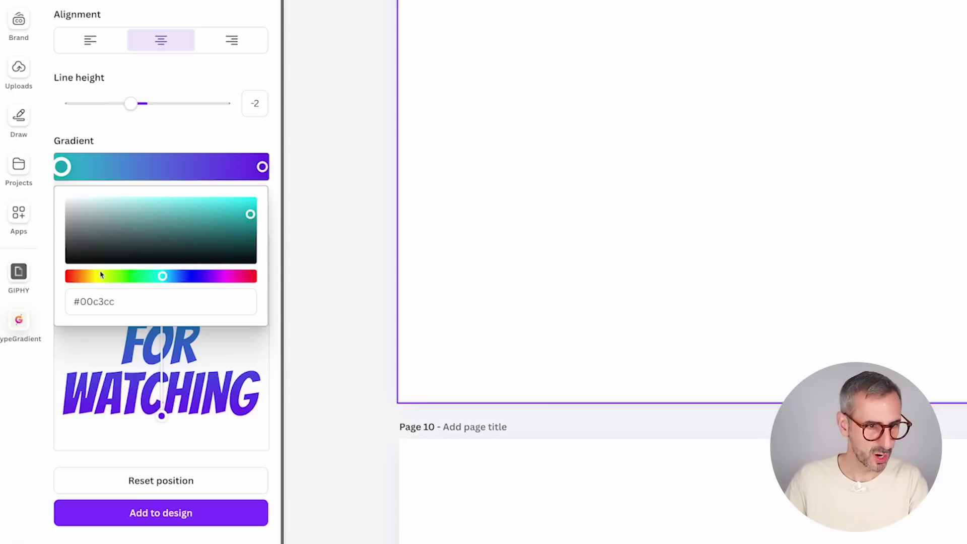
{"action": "left_click", "coordinate": [227, 276]}
{"action": "left_click_drag", "start_coordinate": [243, 211], "coordinate": [242, 203]}
{"action": "left_click", "coordinate": [262, 167]}
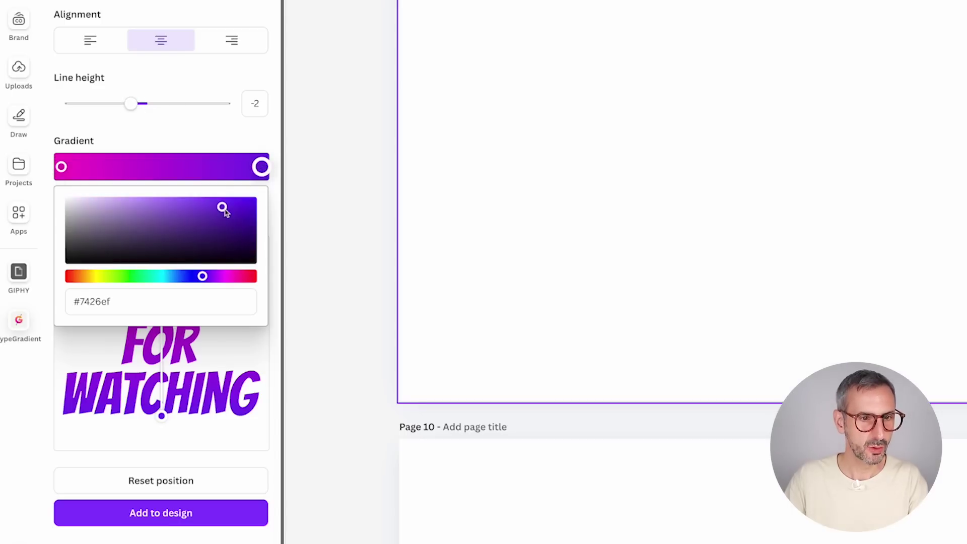
{"action": "left_click_drag", "start_coordinate": [204, 277], "coordinate": [197, 276]}
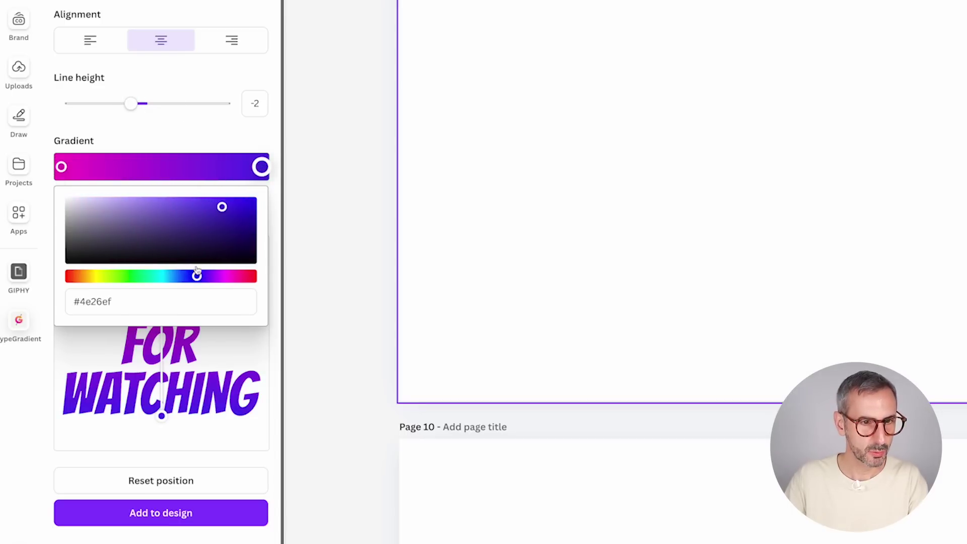
- Darken the gradient's end stop to deep navy and angle the gradient diagonally from THANKS to below the end of WATCHING
{"action": "left_click_drag", "start_coordinate": [222, 210], "coordinate": [244, 223]}
{"action": "left_click", "coordinate": [220, 140]}
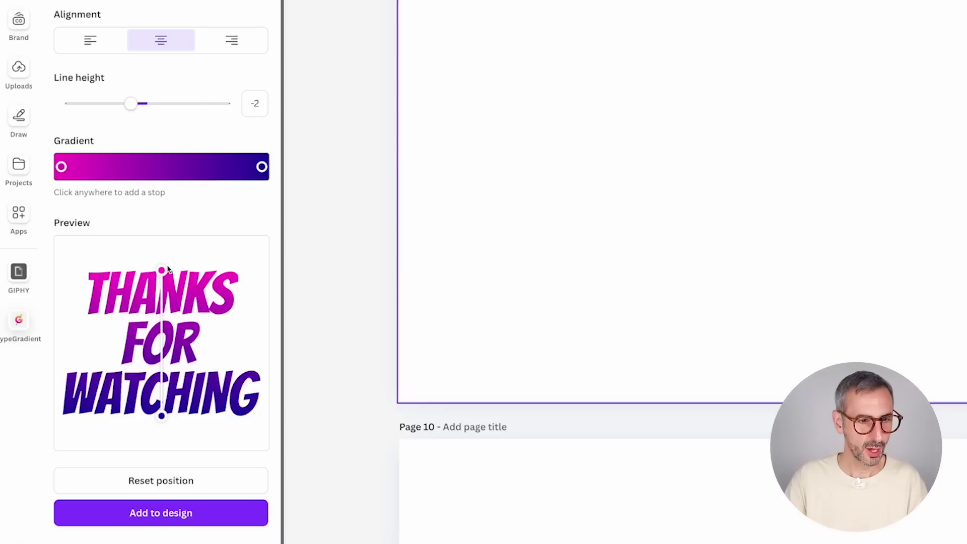
{"action": "mouse_move", "coordinate": [164, 270]}
{"action": "left_mouse_down"}
{"action": "mouse_move", "coordinate": [165, 254]}
{"action": "mouse_move", "coordinate": [151, 254]}
{"action": "mouse_move", "coordinate": [165, 259]}
{"action": "mouse_move", "coordinate": [162, 269]}
{"action": "left_mouse_up"}
{"action": "left_click_drag", "start_coordinate": [164, 418], "coordinate": [249, 436]}
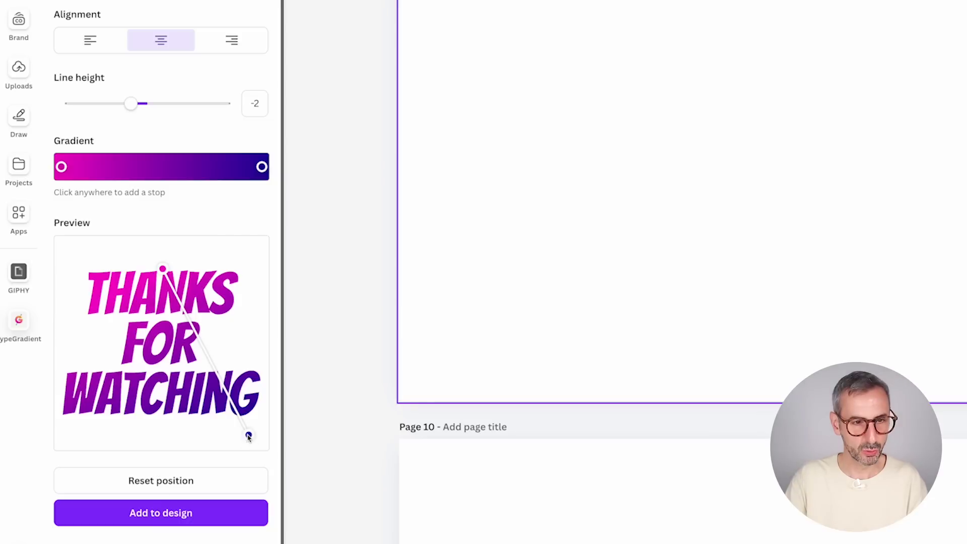
{"action": "left_click_drag", "start_coordinate": [168, 267], "coordinate": [95, 318]}
{"action": "mouse_move", "coordinate": [252, 436]}
{"action": "left_mouse_down"}
{"action": "mouse_move", "coordinate": [181, 430]}
{"action": "mouse_move", "coordinate": [235, 433]}
{"action": "left_mouse_up"}
{"action": "left_click_drag", "start_coordinate": [95, 318], "coordinate": [169, 289]}
{"action": "mouse_move", "coordinate": [239, 434]}
{"action": "left_mouse_down"}
{"action": "mouse_move", "coordinate": [199, 395]}
{"action": "mouse_move", "coordinate": [283, 497]}
{"action": "mouse_move", "coordinate": [256, 438]}
{"action": "left_mouse_up"}
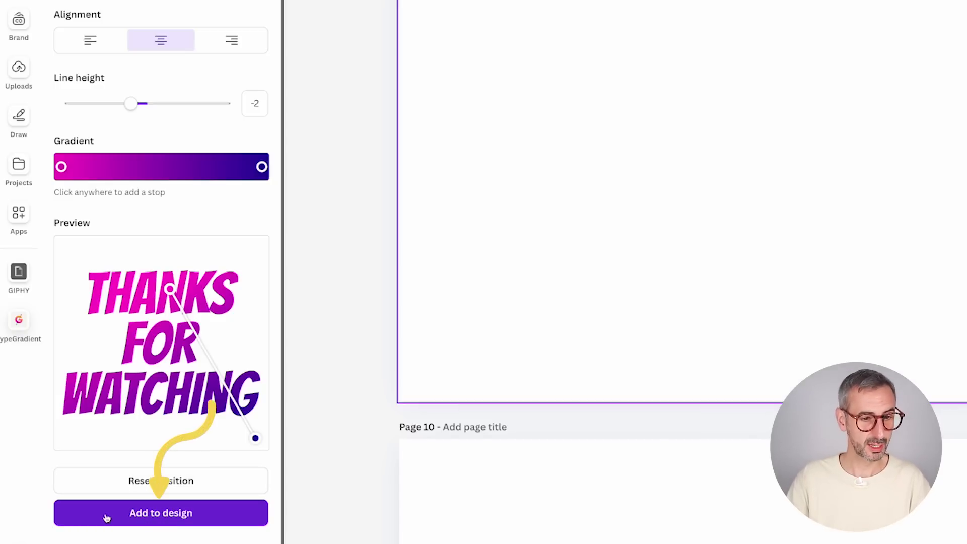
- Insert the gradient text on page 9, enlarged and centered on the page
{"action": "left_click", "coordinate": [184, 517]}
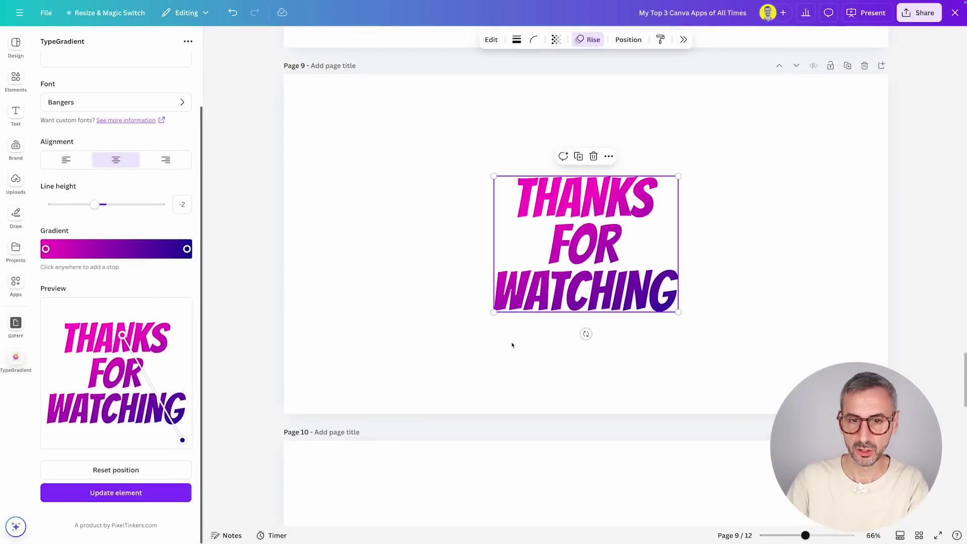
{"action": "left_click_drag", "start_coordinate": [493, 311], "coordinate": [436, 351]}
{"action": "left_click_drag", "start_coordinate": [574, 267], "coordinate": [602, 249]}
{"action": "left_click", "coordinate": [487, 370]}
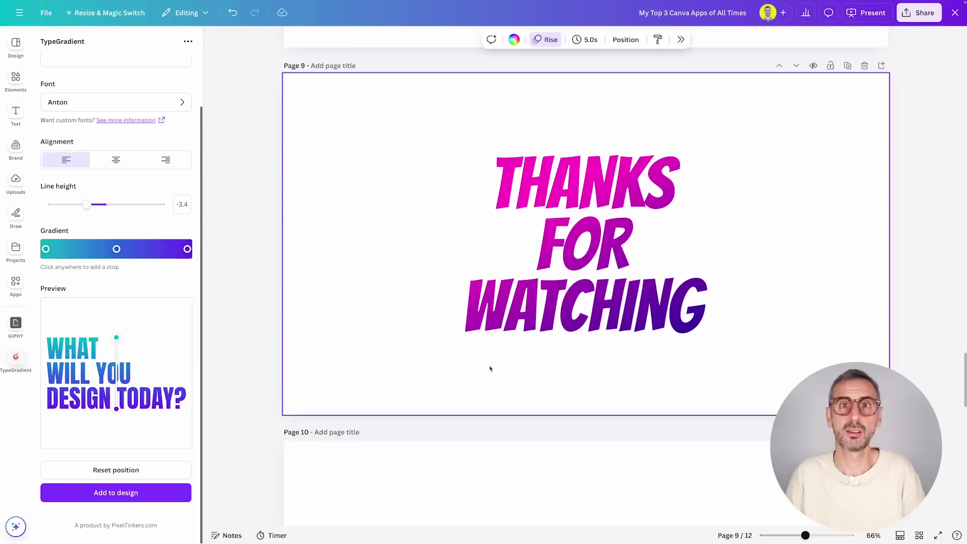
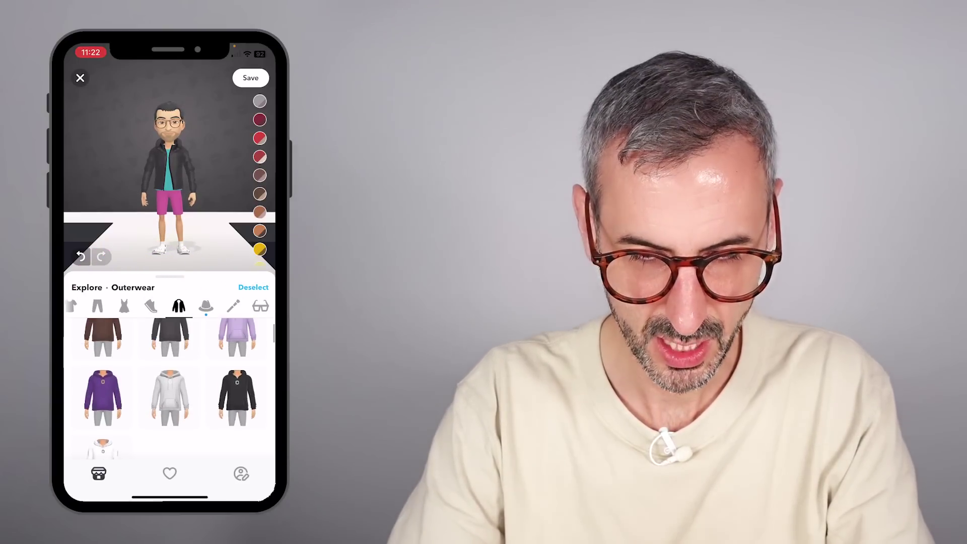
- Remove the avatar's black jacket and recolor its T-shirt to cream
{"action": "left_click", "coordinate": [253, 287]}
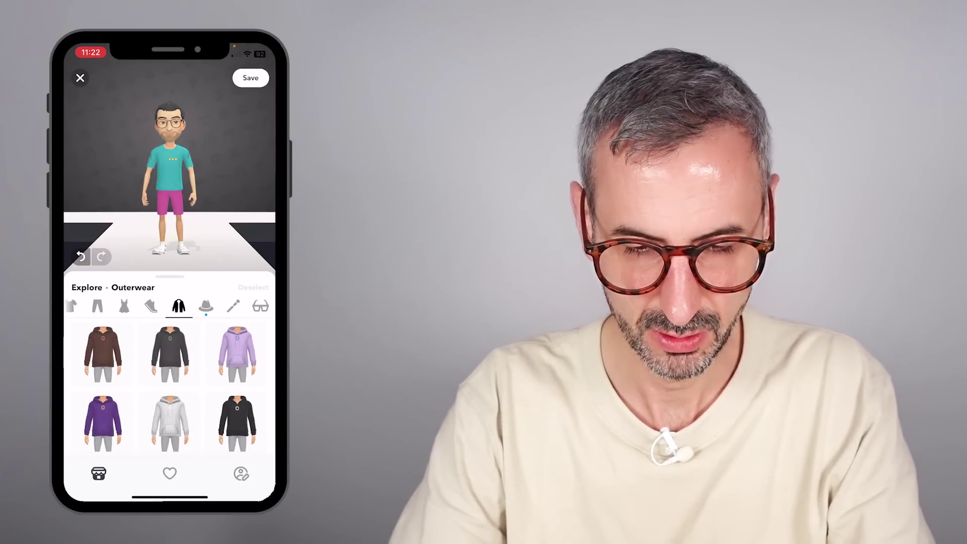
{"action": "scroll", "coordinate": [170, 387], "scroll_direction": "down", "scroll_amount": 5}
{"action": "scroll", "coordinate": [170, 305], "scroll_direction": "left", "scroll_amount": 1}
{"action": "scroll", "coordinate": [170, 305], "scroll_direction": "right", "scroll_amount": 1}
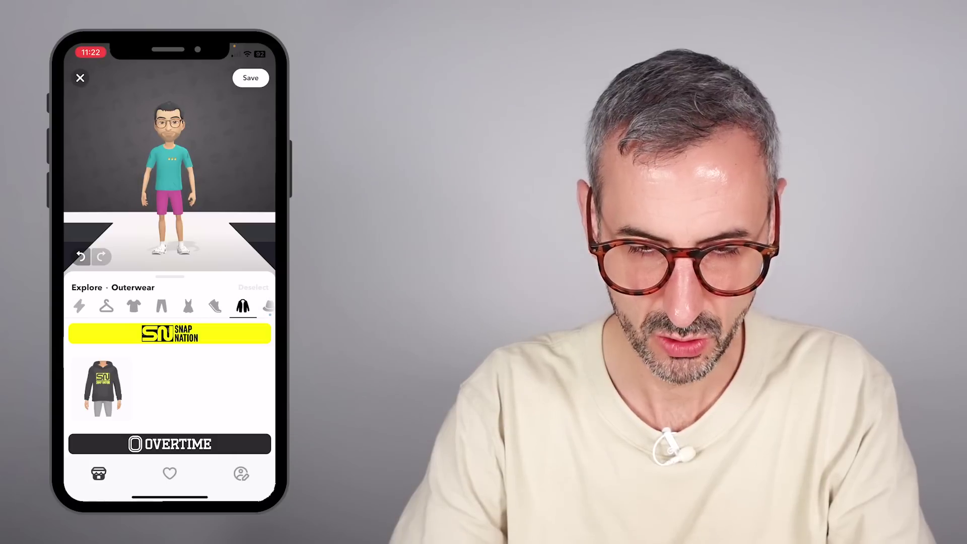
{"action": "left_click", "coordinate": [134, 306]}
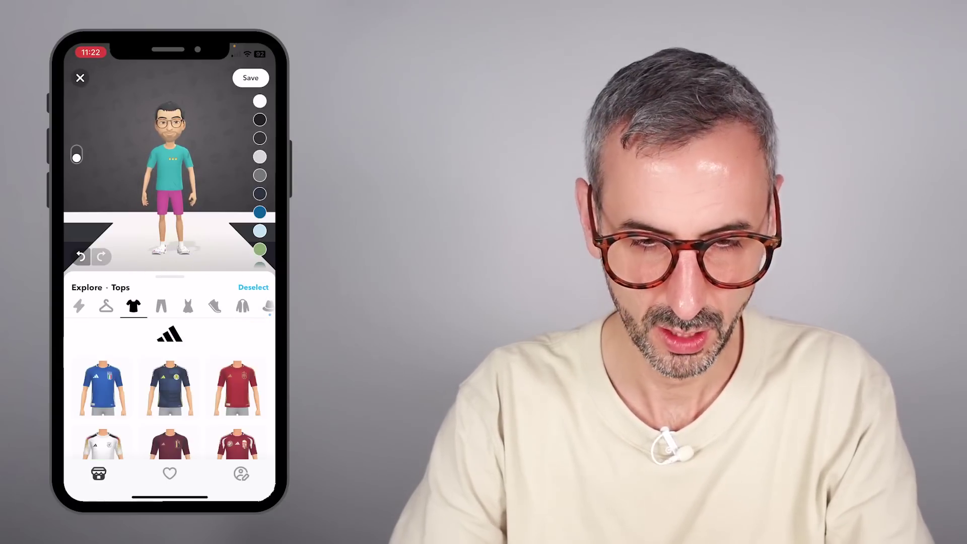
{"action": "scroll", "coordinate": [260, 177], "scroll_direction": "down", "scroll_amount": 5}
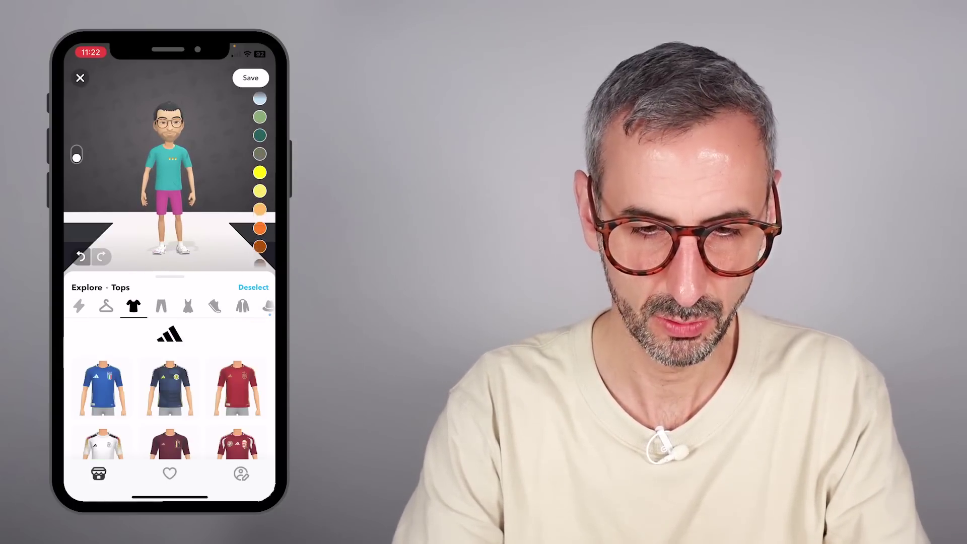
{"action": "scroll", "coordinate": [260, 176], "scroll_direction": "down", "scroll_amount": 5}
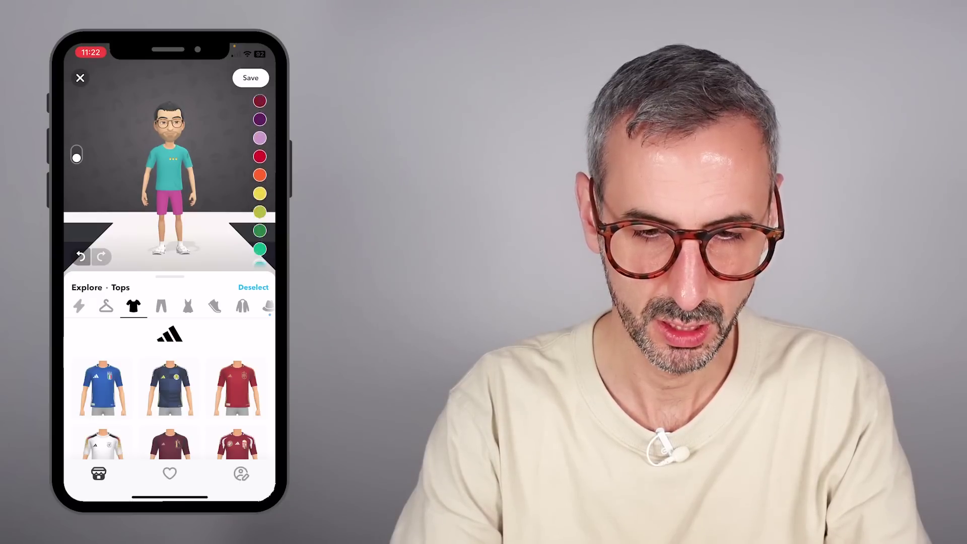
{"action": "scroll", "coordinate": [259, 176], "scroll_direction": "down", "scroll_amount": 3}
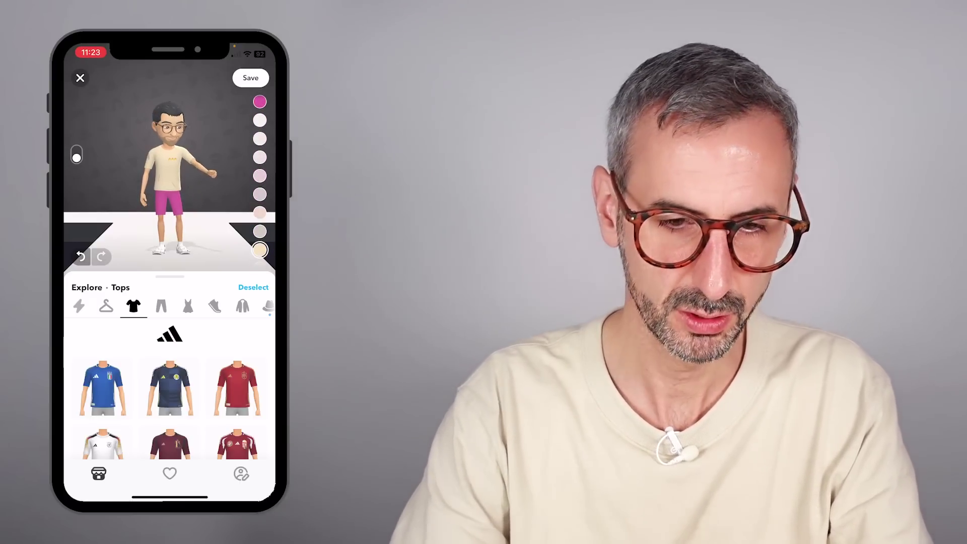
- Change the avatar's shorts to a dark olive color and save the outfit
{"action": "left_click", "coordinate": [161, 306]}
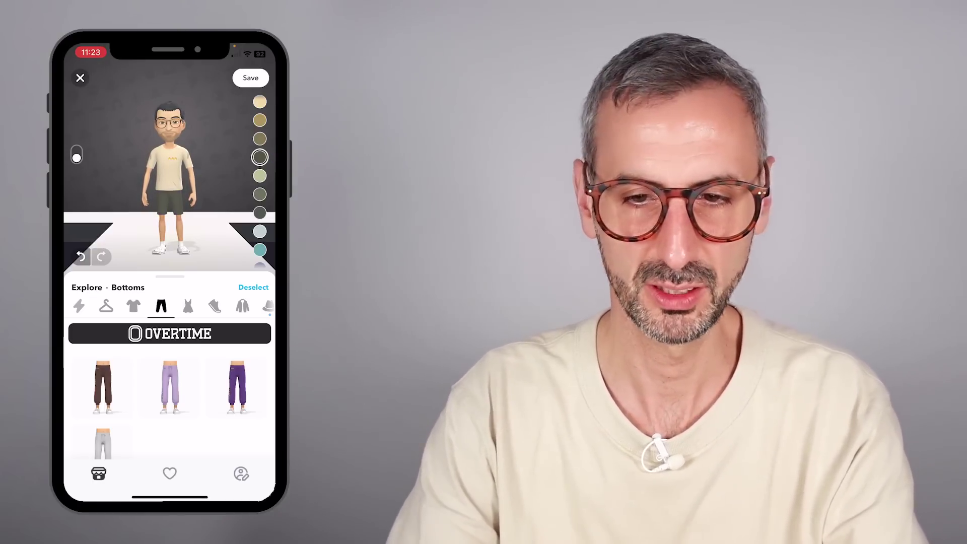
{"action": "left_click", "coordinate": [250, 78]}
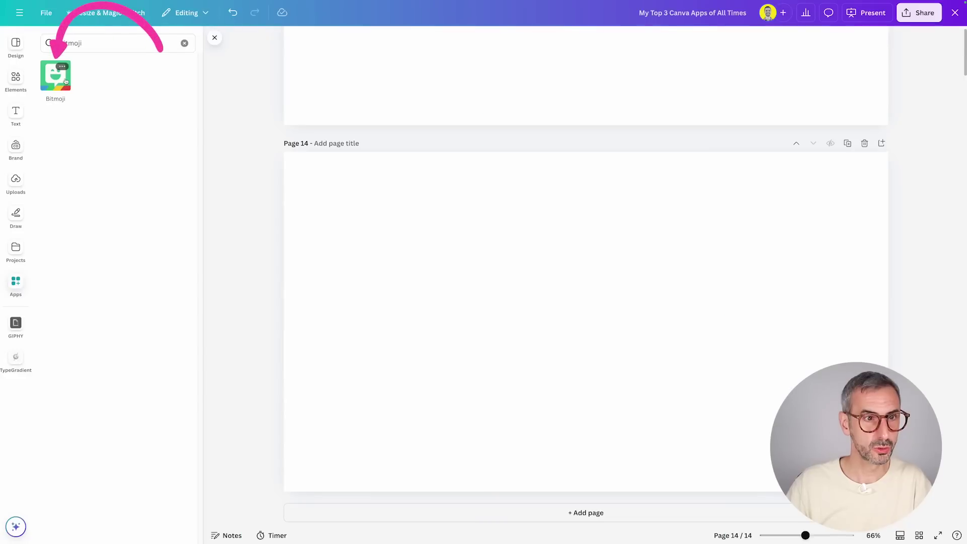
- Switch to Canva, open the Bitmoji app and connect it to the Snapchat account with access to the Bitmoji avatar
{"action": "left_click", "coordinate": [66, 81]}
{"action": "left_click", "coordinate": [129, 501]}
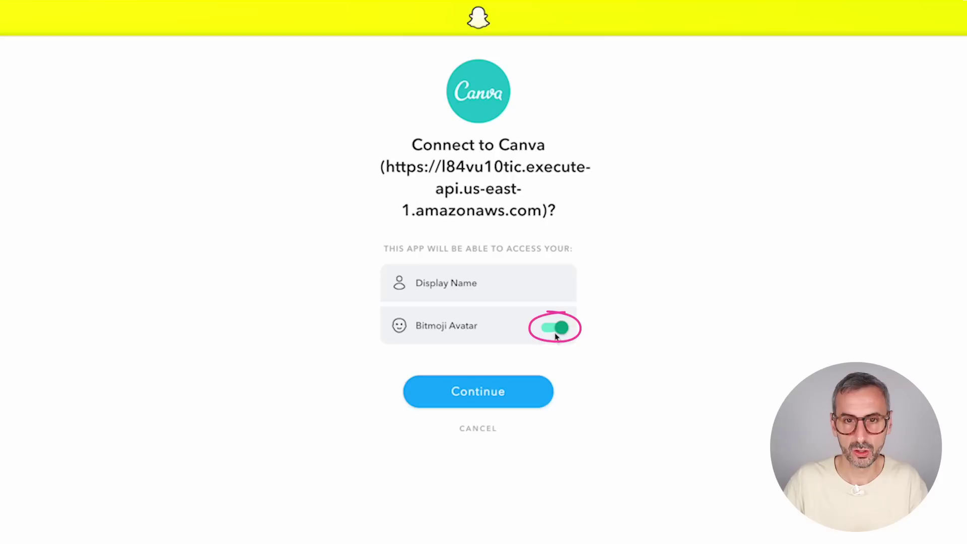
{"action": "left_click", "coordinate": [492, 402]}
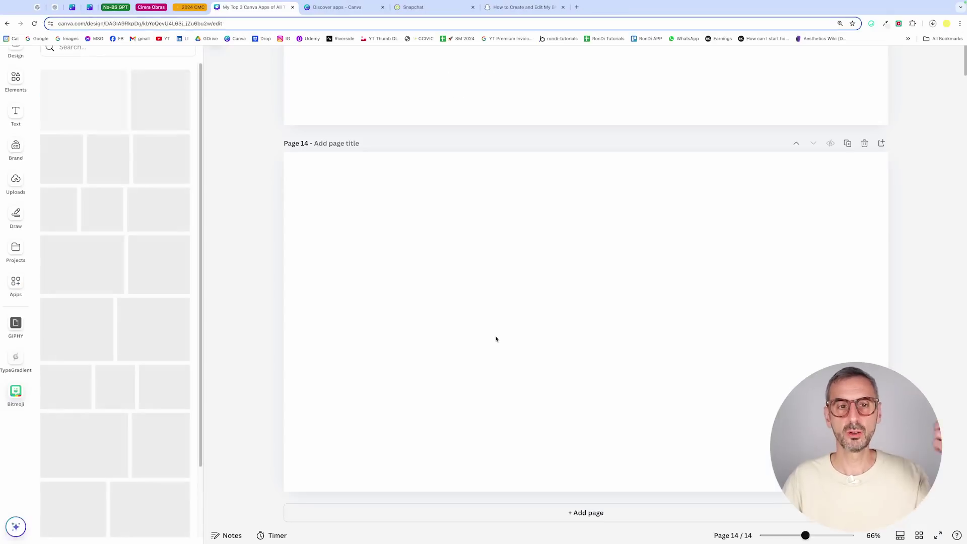
- Add the "Let Me Know" Bitmoji sticker to page 14 and move it against the page's lower edge, left of center
{"action": "scroll", "coordinate": [118, 292], "scroll_direction": "down", "scroll_amount": 1}
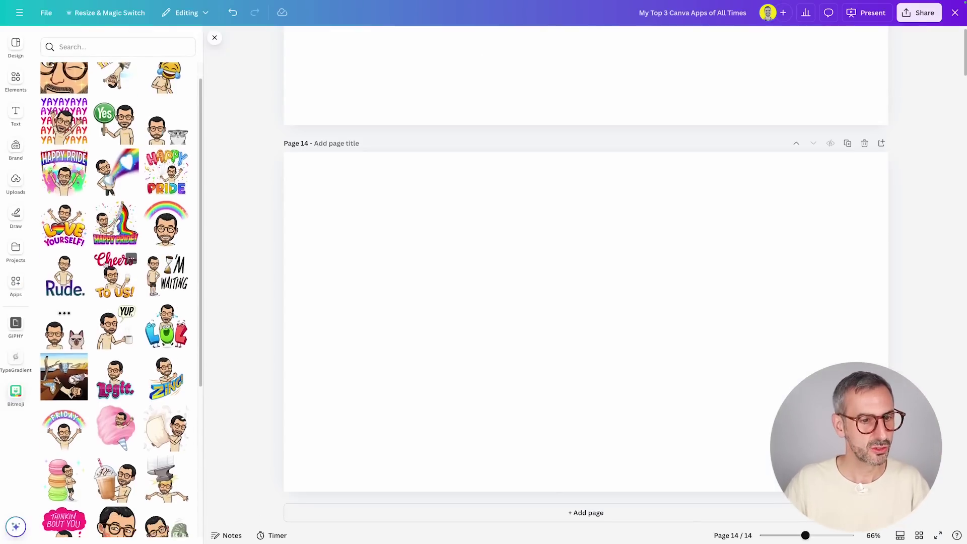
{"action": "scroll", "coordinate": [119, 253], "scroll_direction": "down", "scroll_amount": 3}
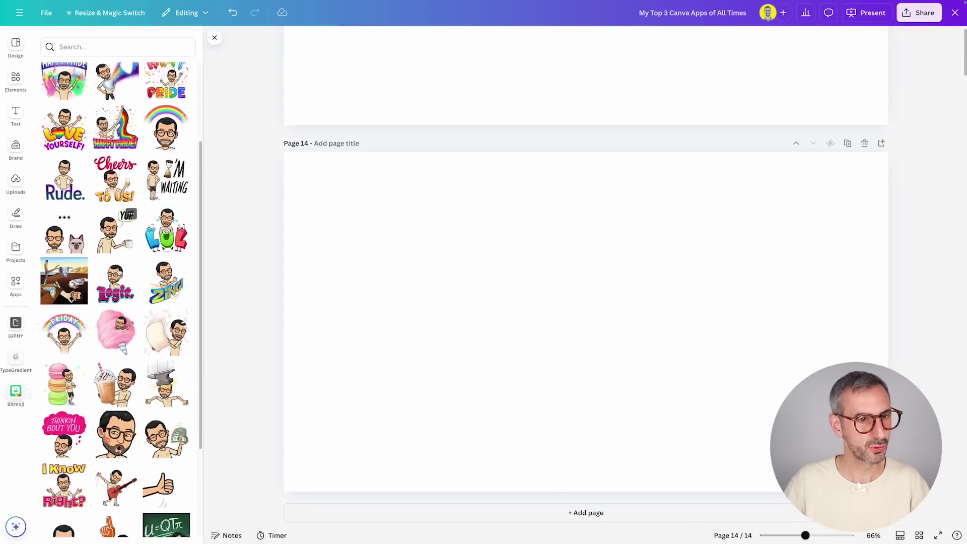
{"action": "scroll", "coordinate": [109, 417], "scroll_direction": "down", "scroll_amount": 2}
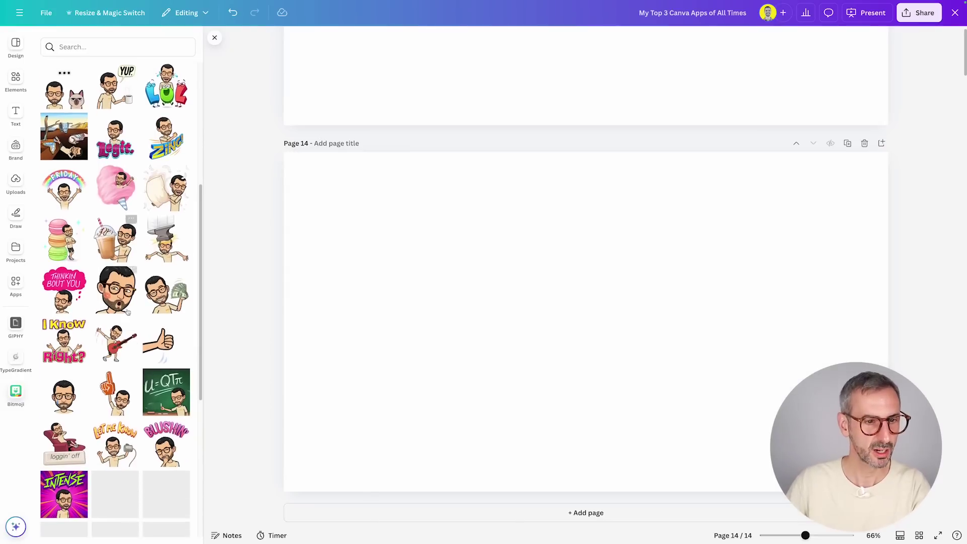
{"action": "scroll", "coordinate": [121, 407], "scroll_direction": "down", "scroll_amount": 2}
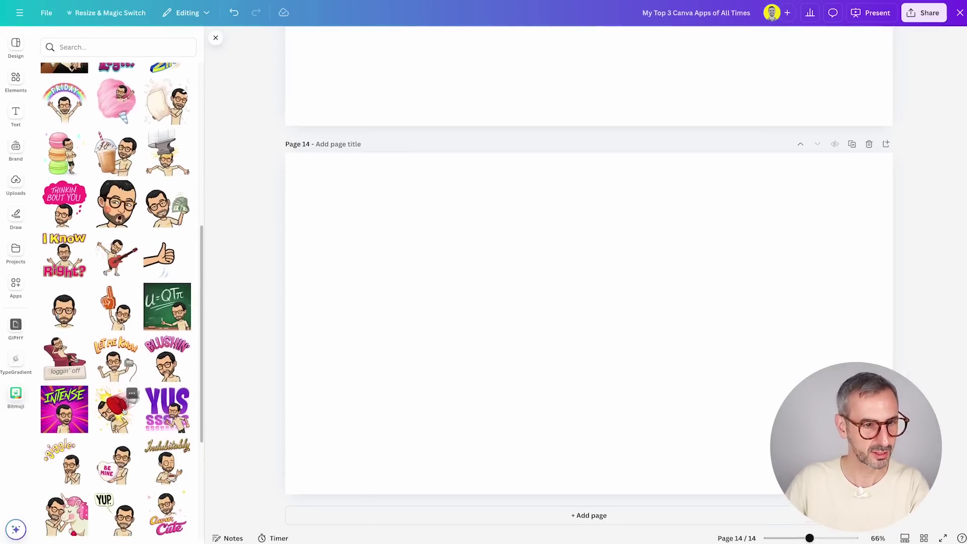
{"action": "scroll", "coordinate": [204, 322], "scroll_direction": "down", "scroll_amount": 1}
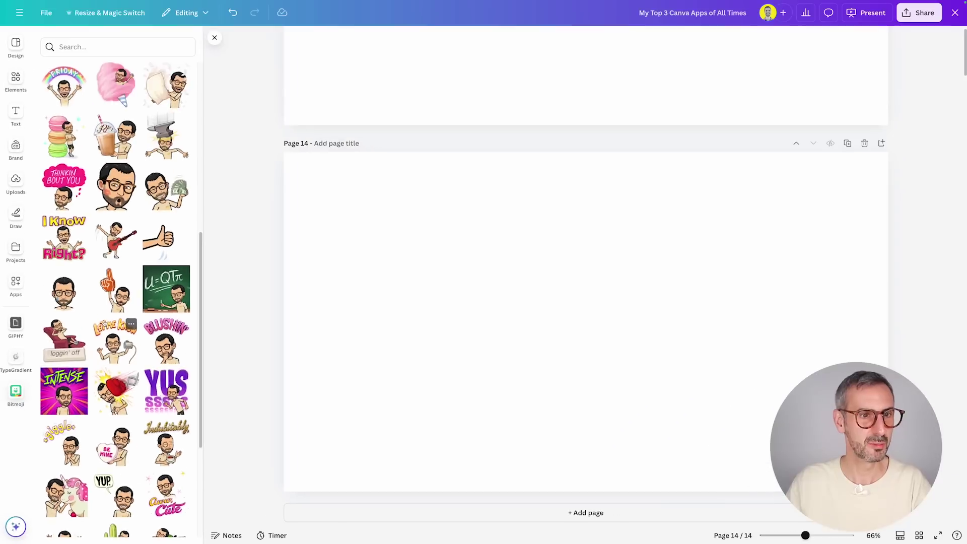
{"action": "scroll", "coordinate": [185, 155], "scroll_direction": "down", "scroll_amount": 5}
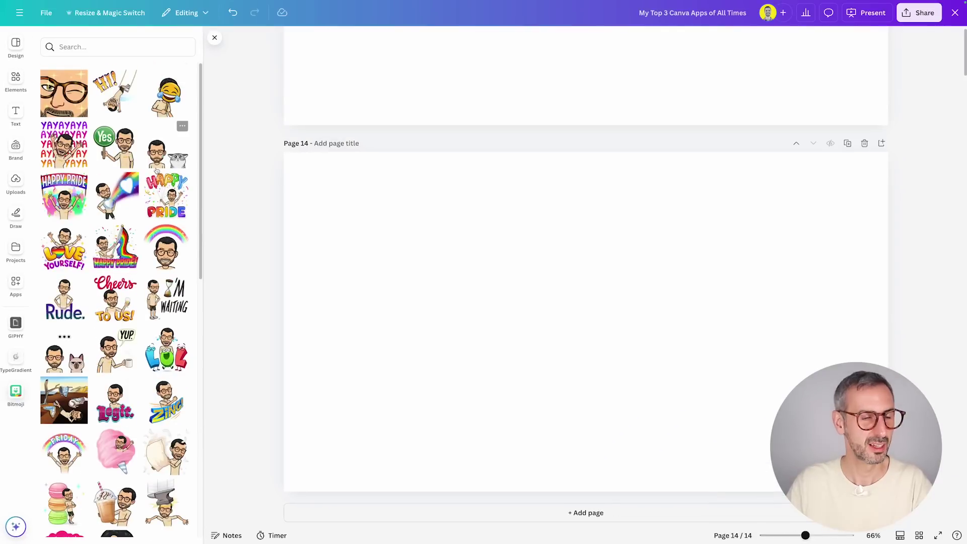
{"action": "scroll", "coordinate": [153, 233], "scroll_direction": "down", "scroll_amount": 5}
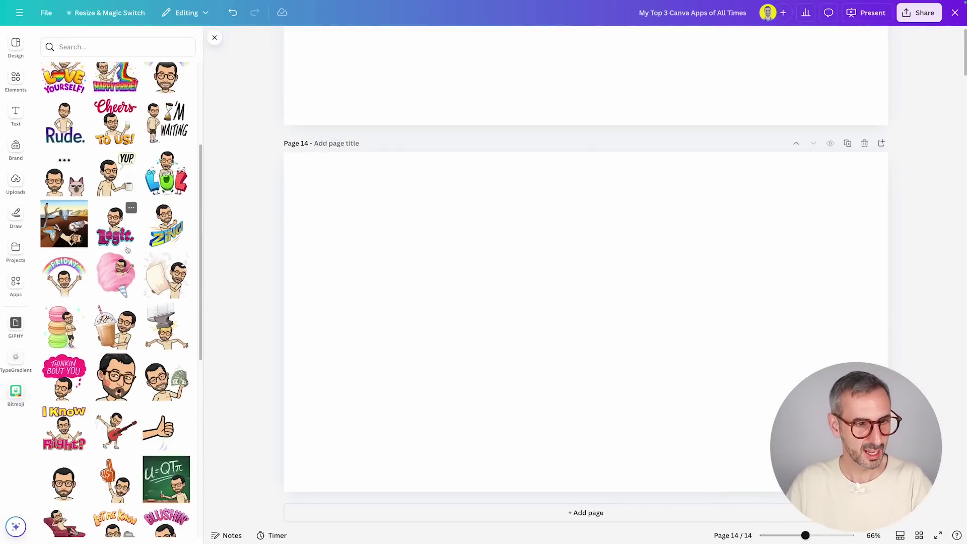
{"action": "scroll", "coordinate": [144, 369], "scroll_direction": "down", "scroll_amount": 2}
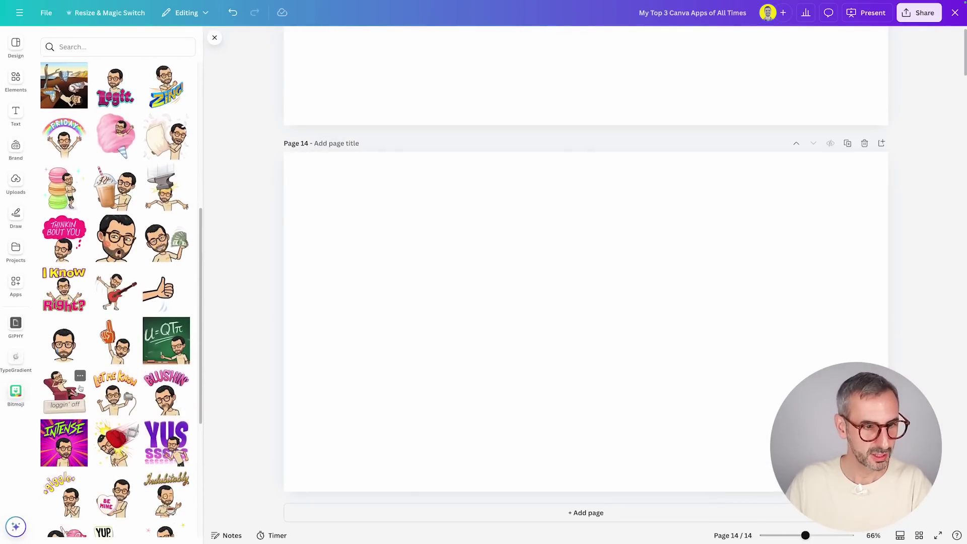
{"action": "left_click", "coordinate": [116, 397]}
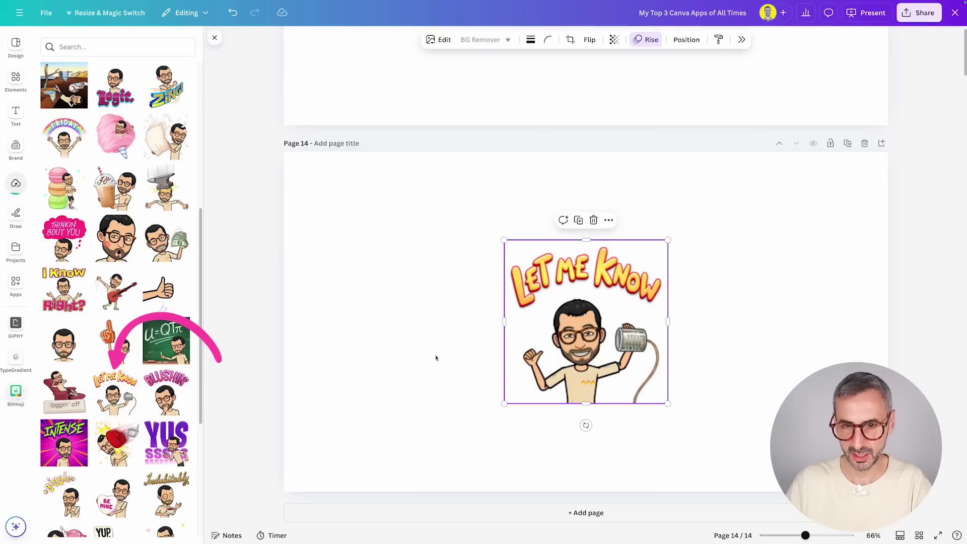
{"action": "left_click_drag", "start_coordinate": [569, 349], "coordinate": [446, 415]}
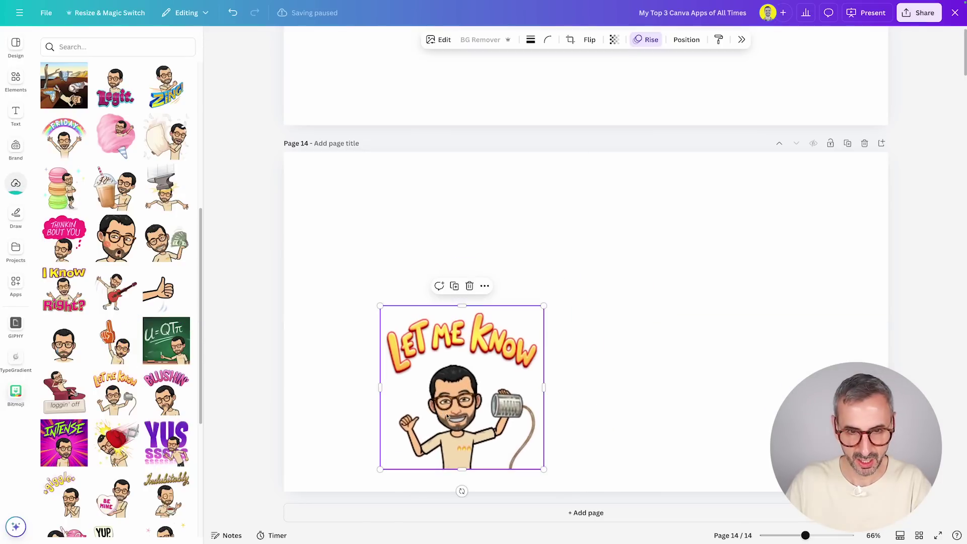
{"action": "left_click_drag", "start_coordinate": [459, 362], "coordinate": [436, 384]}
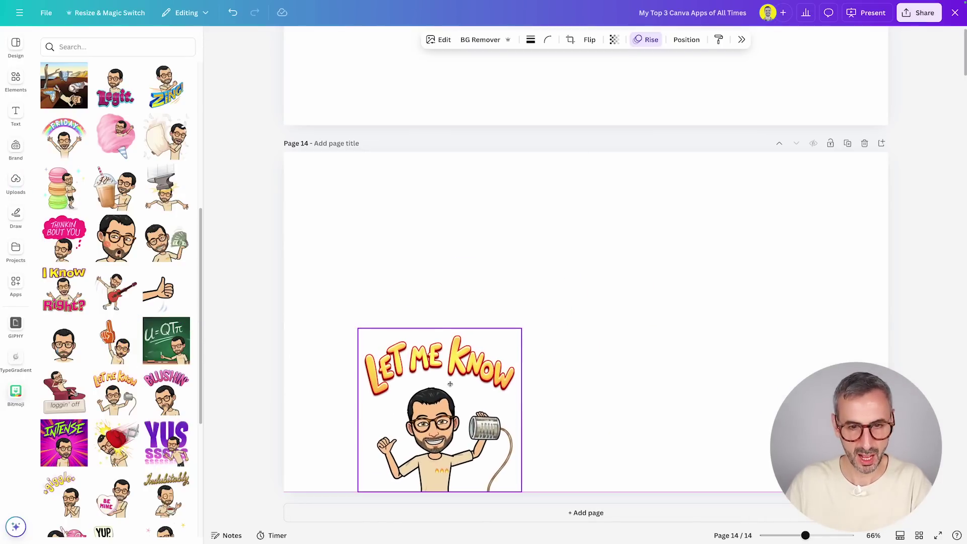
- Add the Bitmoji blowing hearts to page 14 and place it in the lower right area of the page
{"action": "scroll", "coordinate": [86, 361], "scroll_direction": "down", "scroll_amount": 5}
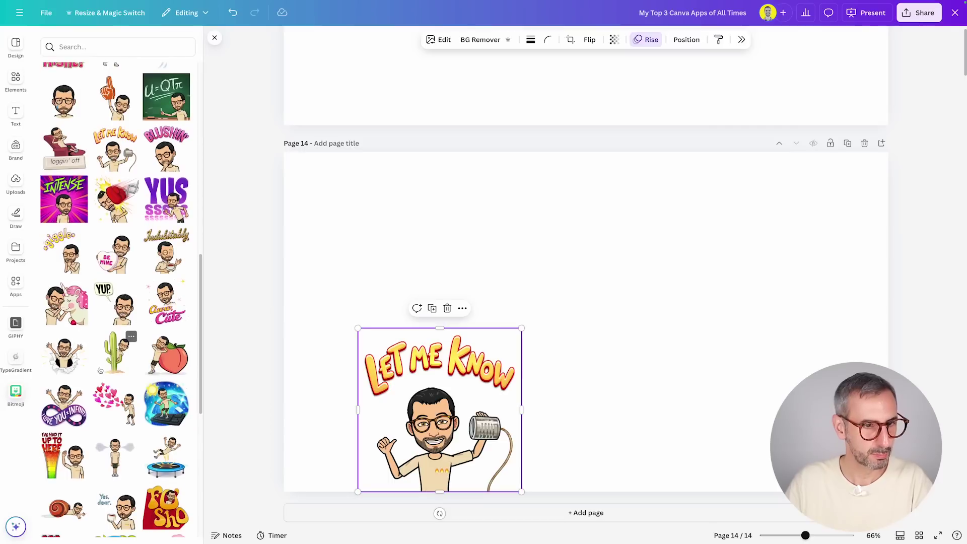
{"action": "scroll", "coordinate": [100, 370], "scroll_direction": "down", "scroll_amount": 2}
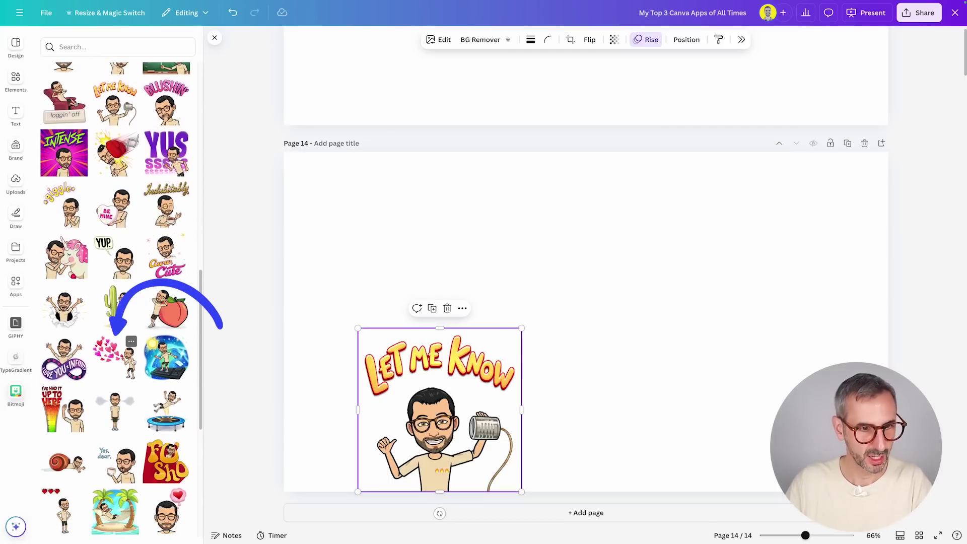
{"action": "left_click", "coordinate": [113, 356]}
{"action": "left_click_drag", "start_coordinate": [582, 343], "coordinate": [708, 432]}
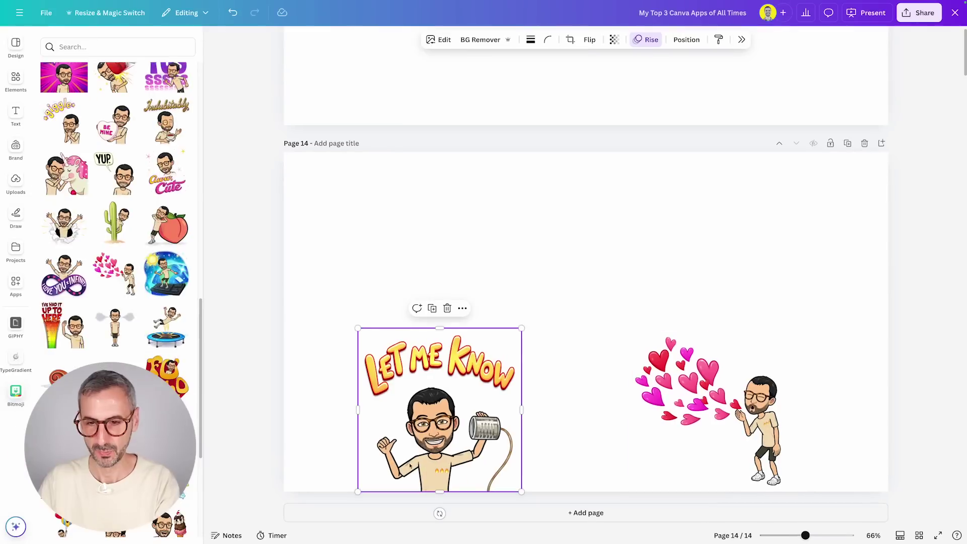
- Delete the "Let Me Know" and heart-blowing Bitmoji stickers from page 14
{"action": "key", "text": "Delete"}
{"action": "left_click", "coordinate": [704, 418]}
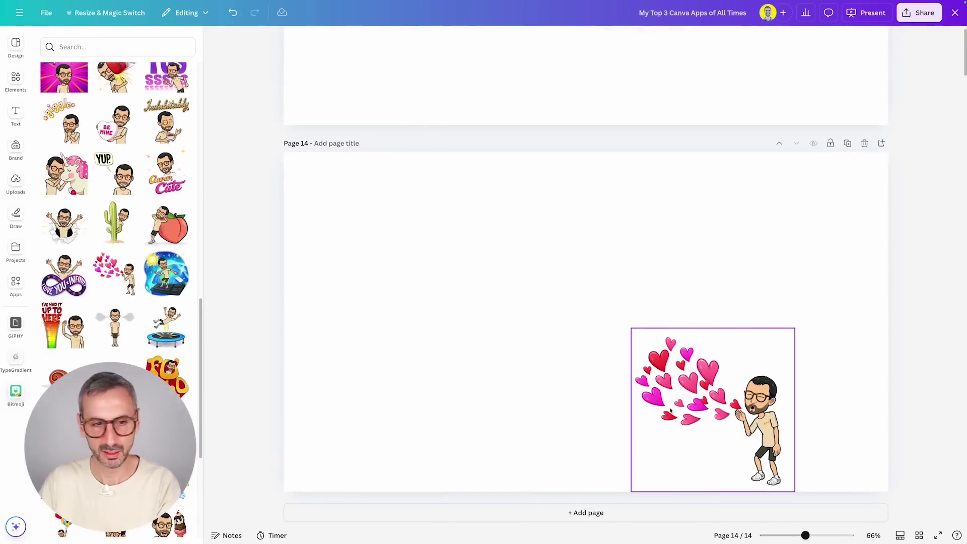
{"action": "key", "text": "Delete"}
- Add the Bitmoji lying in a hammock between palm trees to page 14 and nudge it slightly upward
{"action": "left_click", "coordinate": [125, 440]}
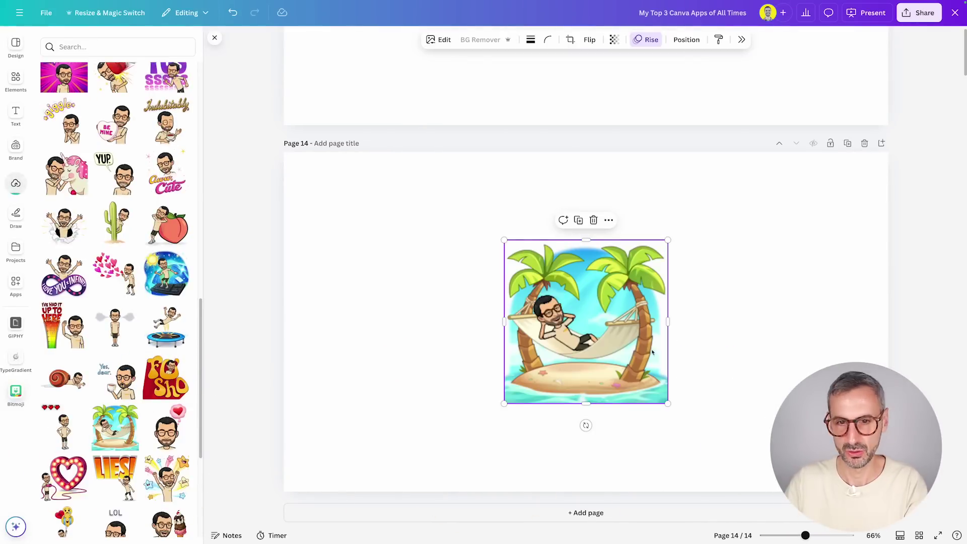
{"action": "left_click_drag", "start_coordinate": [606, 343], "coordinate": [606, 338]}
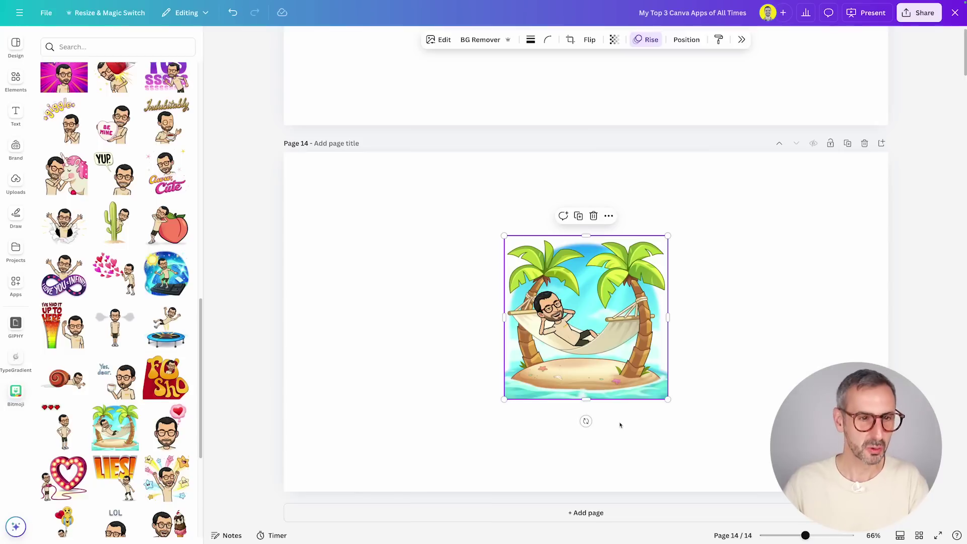
{"action": "left_click", "coordinate": [416, 323]}
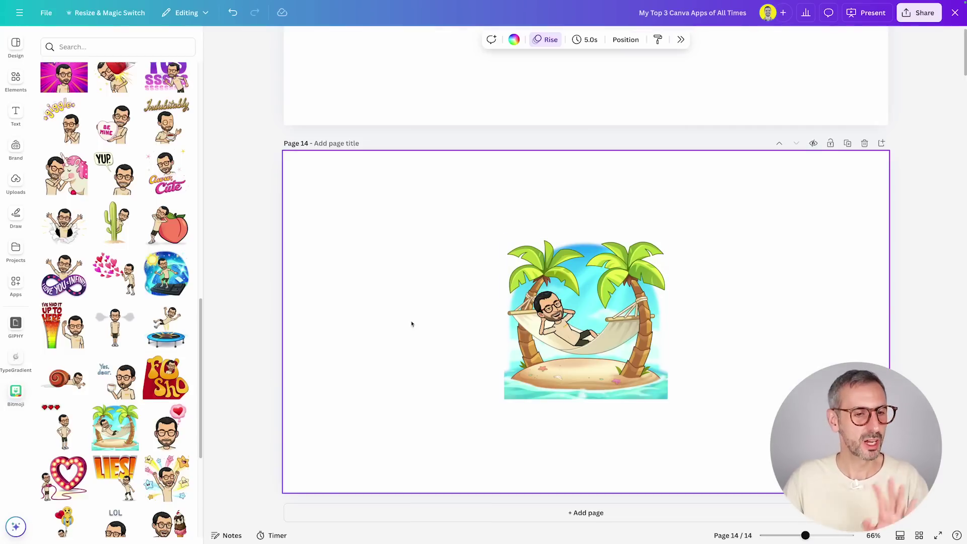
- Add the Bitmoji cheering among colorful smiling stars to page 14 and place it against the lower edge, left of the hammock sticker
{"action": "scroll", "coordinate": [134, 385], "scroll_direction": "down", "scroll_amount": 5}
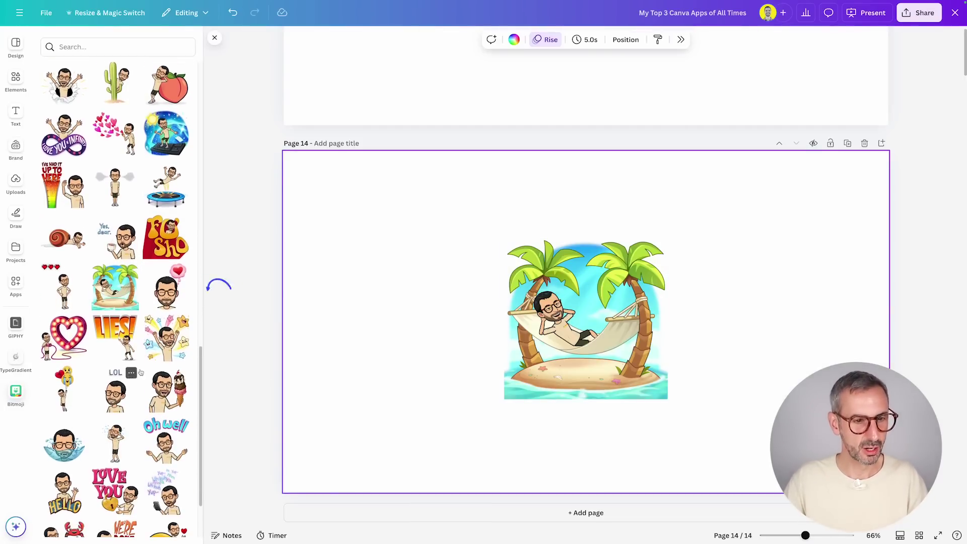
{"action": "left_click", "coordinate": [165, 340]}
{"action": "left_click_drag", "start_coordinate": [562, 343], "coordinate": [367, 425]}
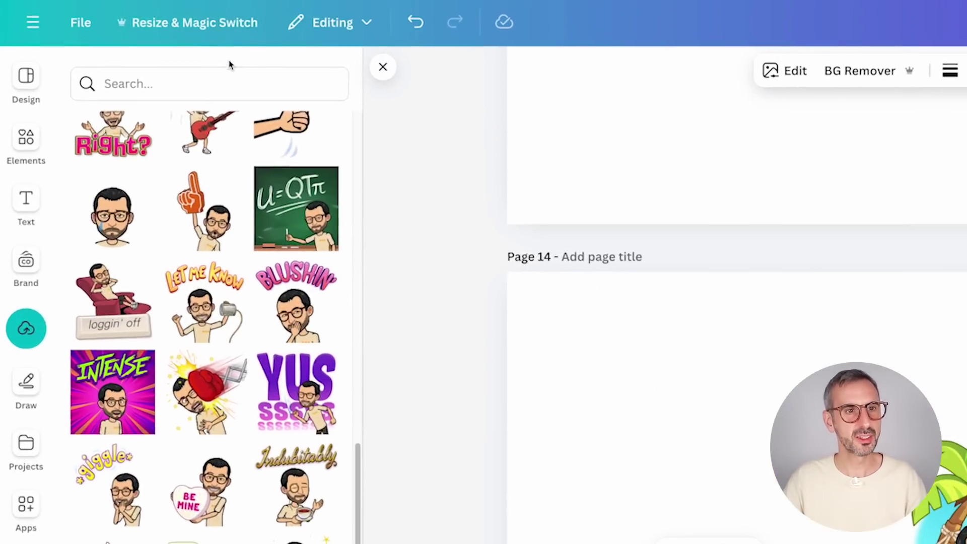
- Search the Bitmoji stickers for "sad", add the one with the gray cat to page 14 and move it toward the lower right of the page
{"action": "left_click", "coordinate": [121, 52]}
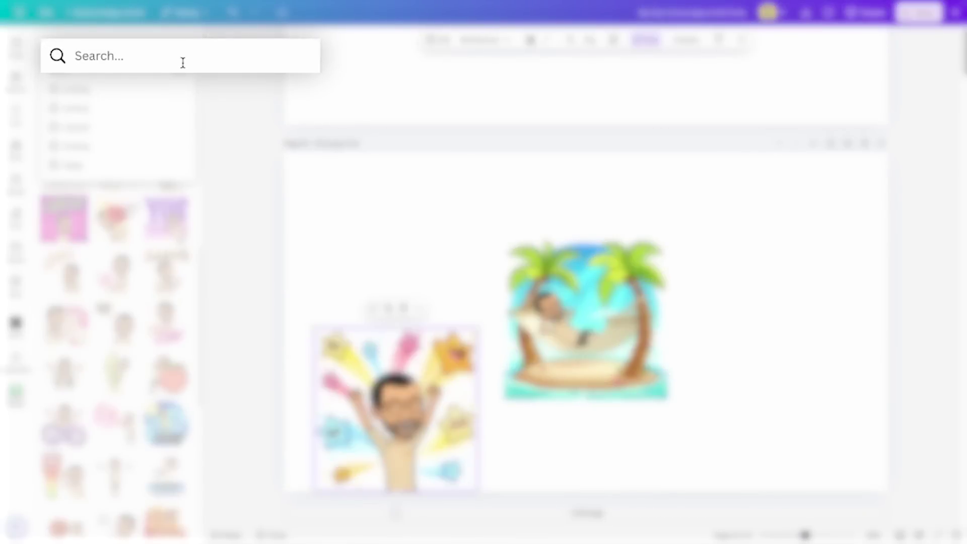
{"action": "type", "text": "sad"}
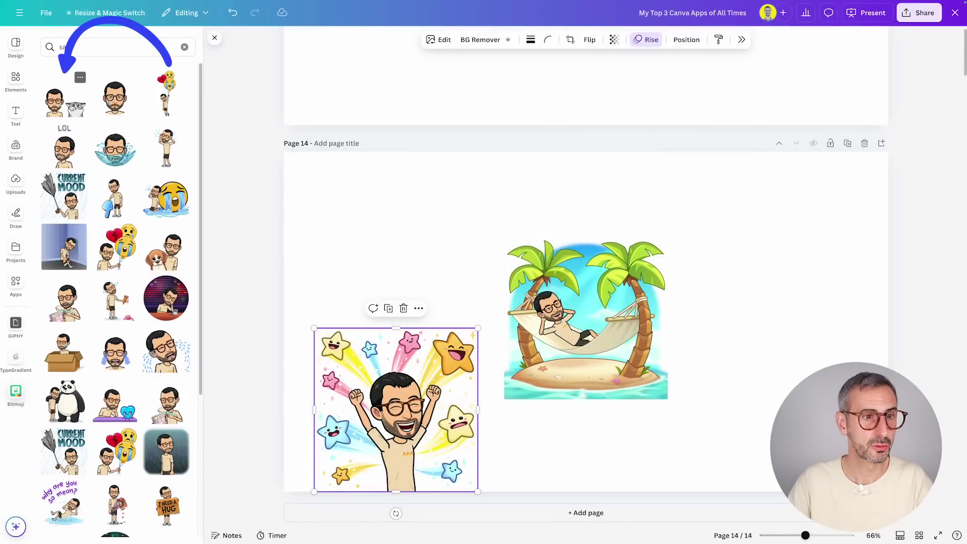
{"action": "left_click", "coordinate": [64, 101]}
{"action": "left_click_drag", "start_coordinate": [590, 322], "coordinate": [751, 364]}
- Reposition the Bitmoji stickers on page 14 and clear all of them from the page
{"action": "left_click_drag", "start_coordinate": [388, 258], "coordinate": [539, 422]}
{"action": "key", "text": "Delete"}
{"action": "left_click_drag", "start_coordinate": [768, 399], "coordinate": [604, 446]}
{"action": "left_click_drag", "start_coordinate": [585, 328], "coordinate": [596, 379]}
{"action": "left_click_drag", "start_coordinate": [669, 379], "coordinate": [810, 281]}
{"action": "left_click_drag", "start_coordinate": [708, 399], "coordinate": [636, 399]}
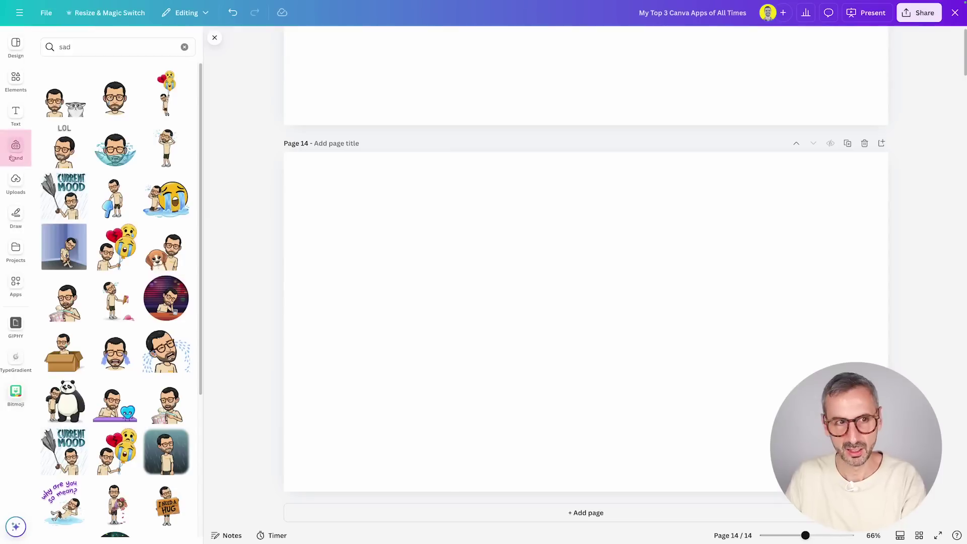
- Show all logos in the Team RonDi Slides 2024 brand kit and add the Square logo to page 14
{"action": "left_click", "coordinate": [13, 156]}
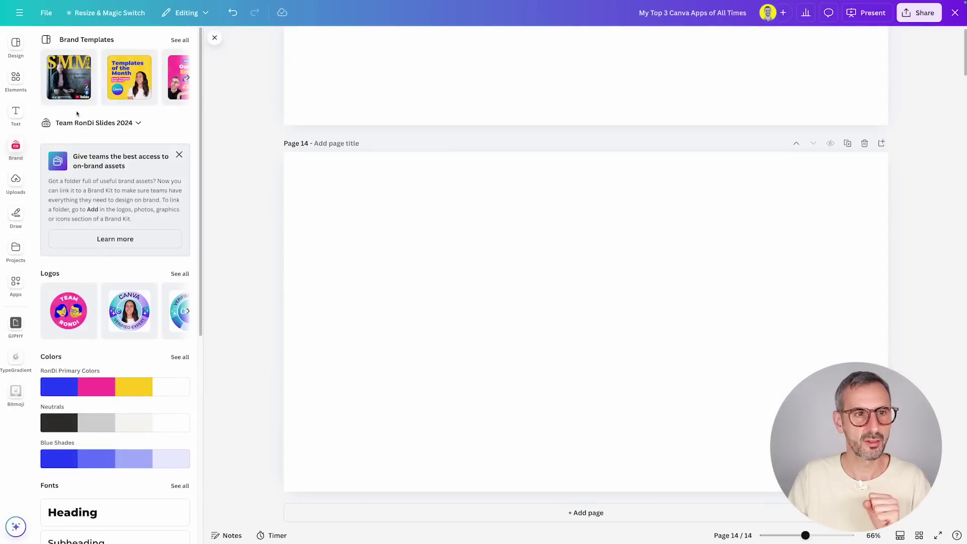
{"action": "left_click", "coordinate": [179, 274]}
{"action": "left_click", "coordinate": [153, 284]}
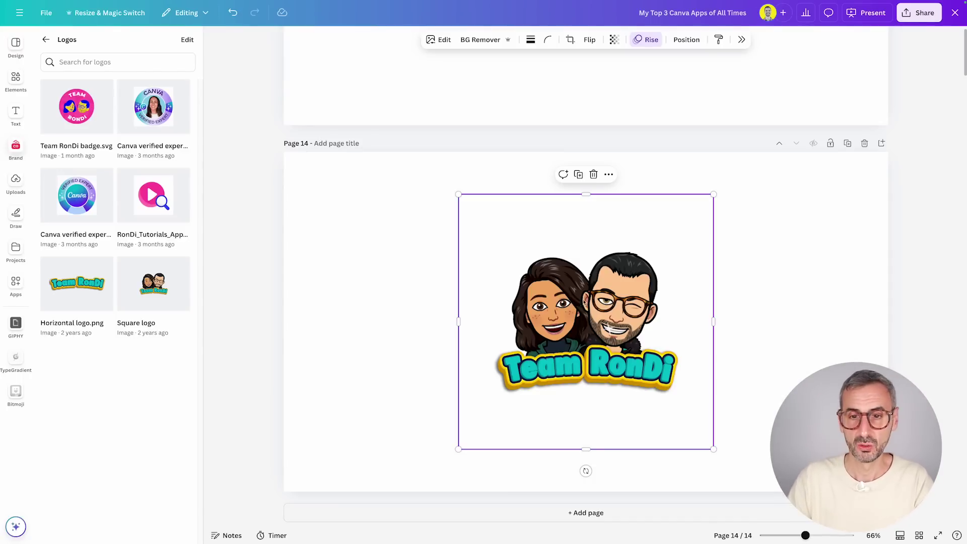
- Delete the Team RonDi logo from page 14 and return to the Bitmoji stickers
{"action": "key", "text": "Delete"}
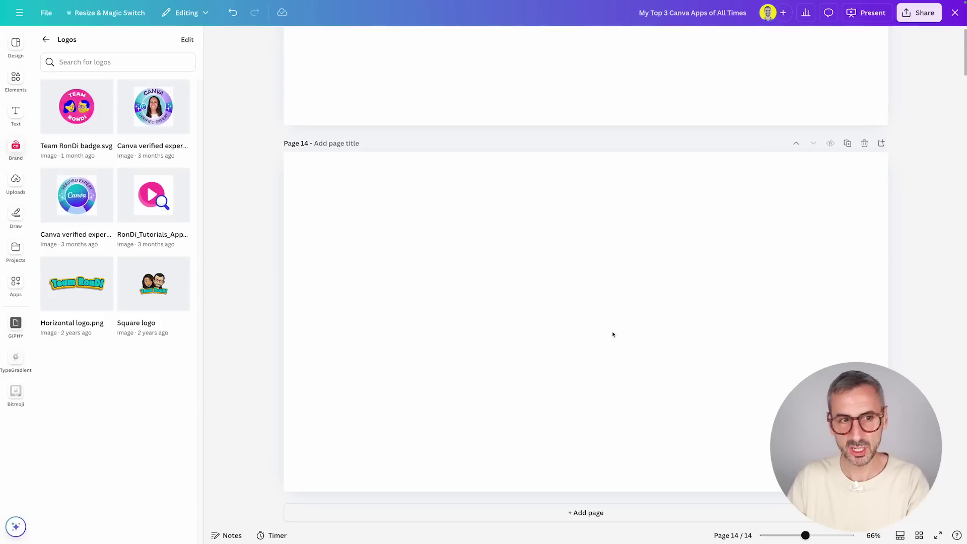
{"action": "left_click", "coordinate": [20, 396]}
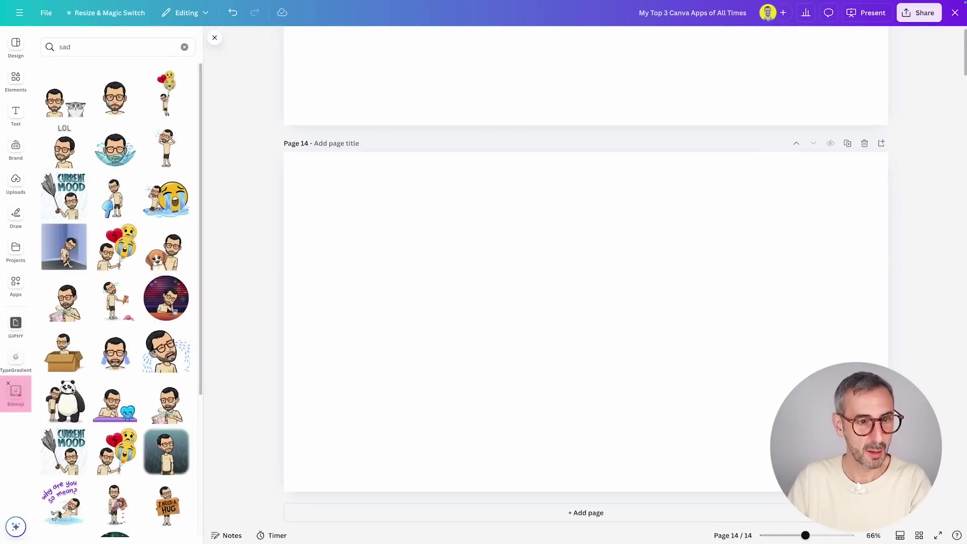